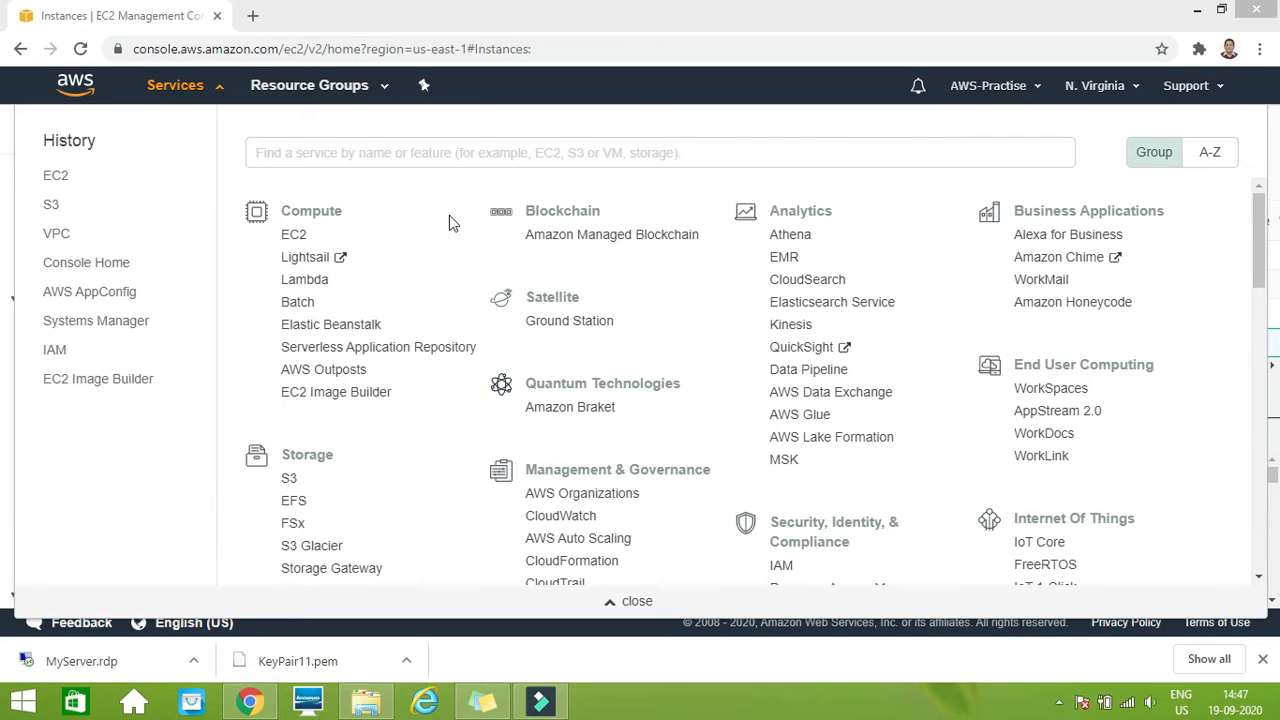
Start launching a new EC2 instance from the Instances page using Amazon Linux AMI 2018.03.0 (HVM), SSD Volume Type
left_click(294, 236)
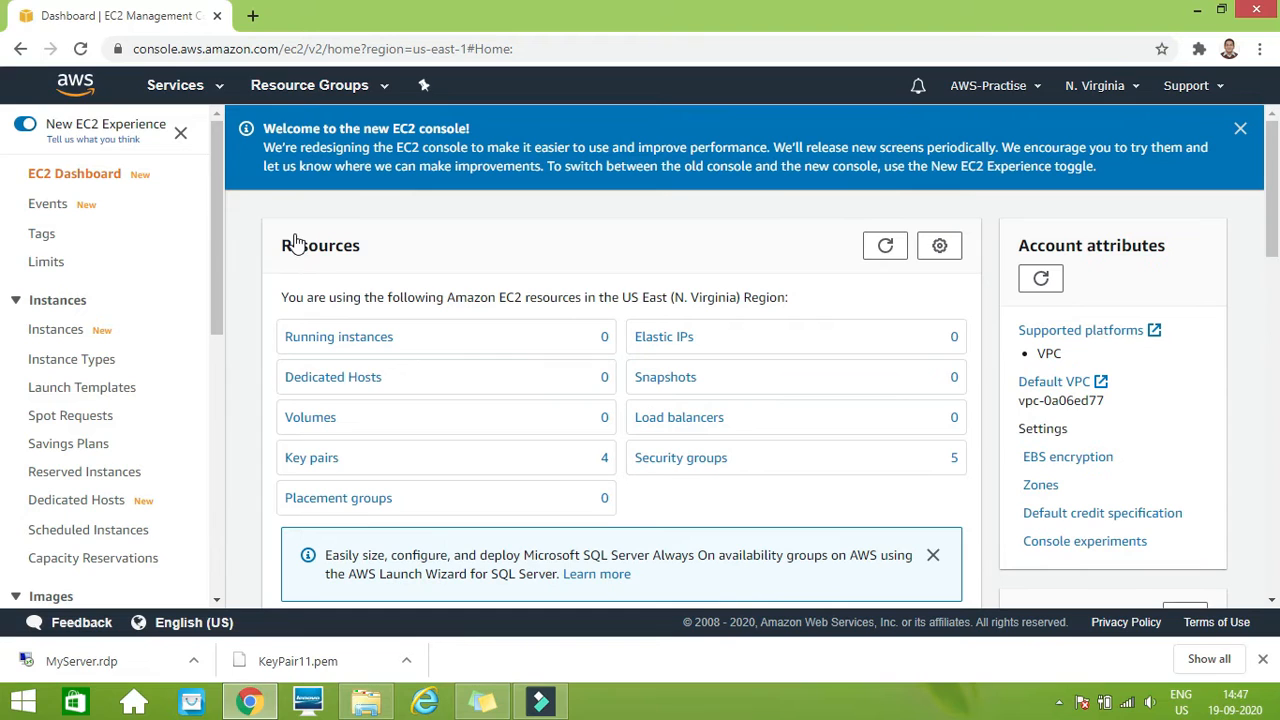
left_click(57, 331)
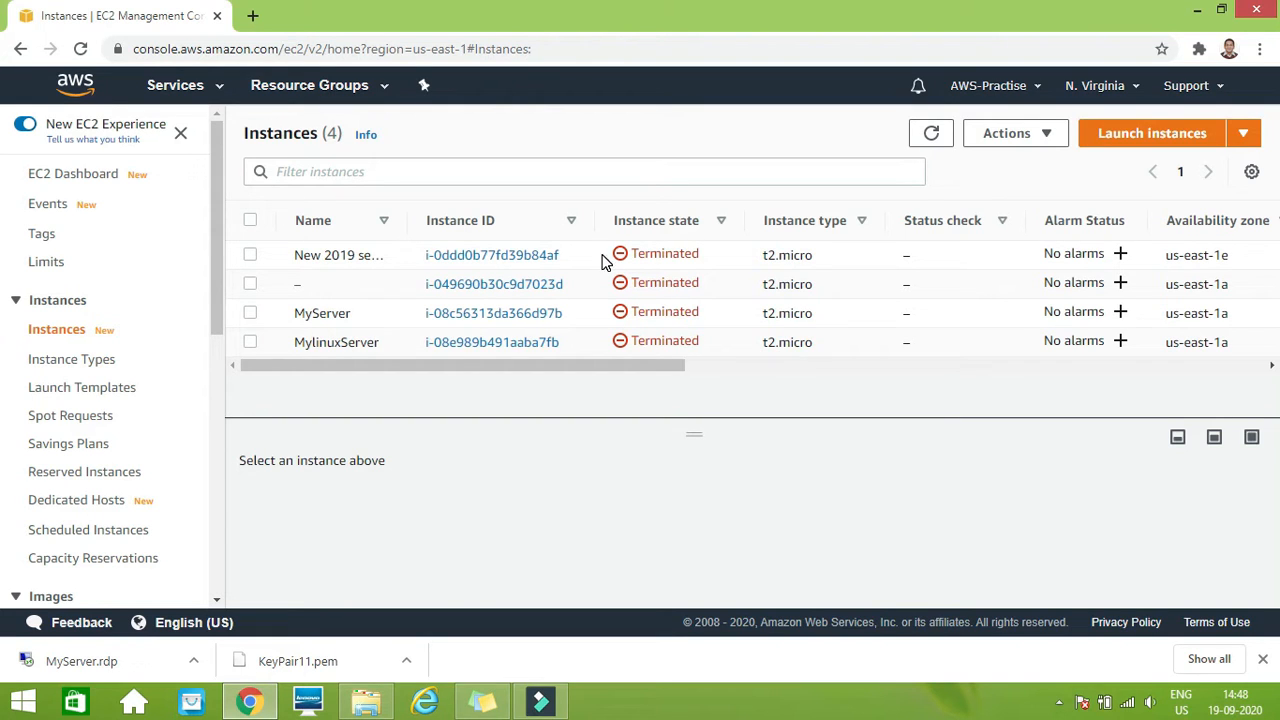
left_click(1134, 140)
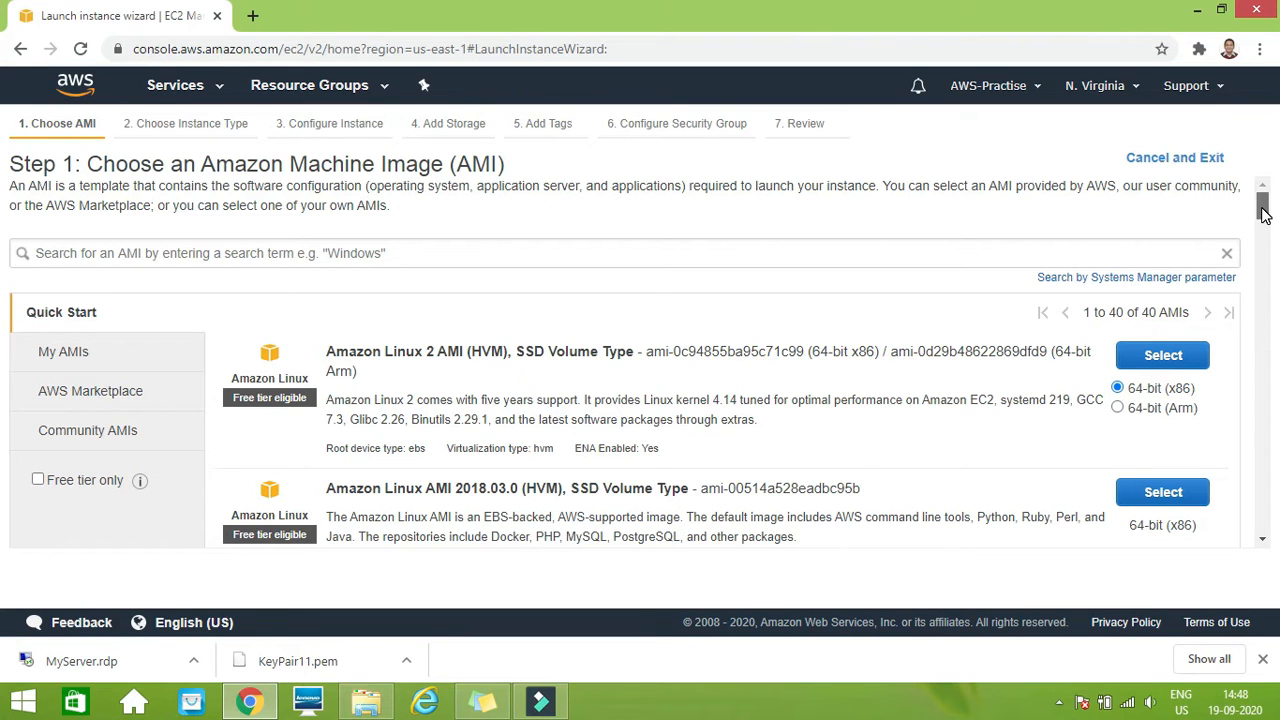
scroll(1263, 213, "down", 1)
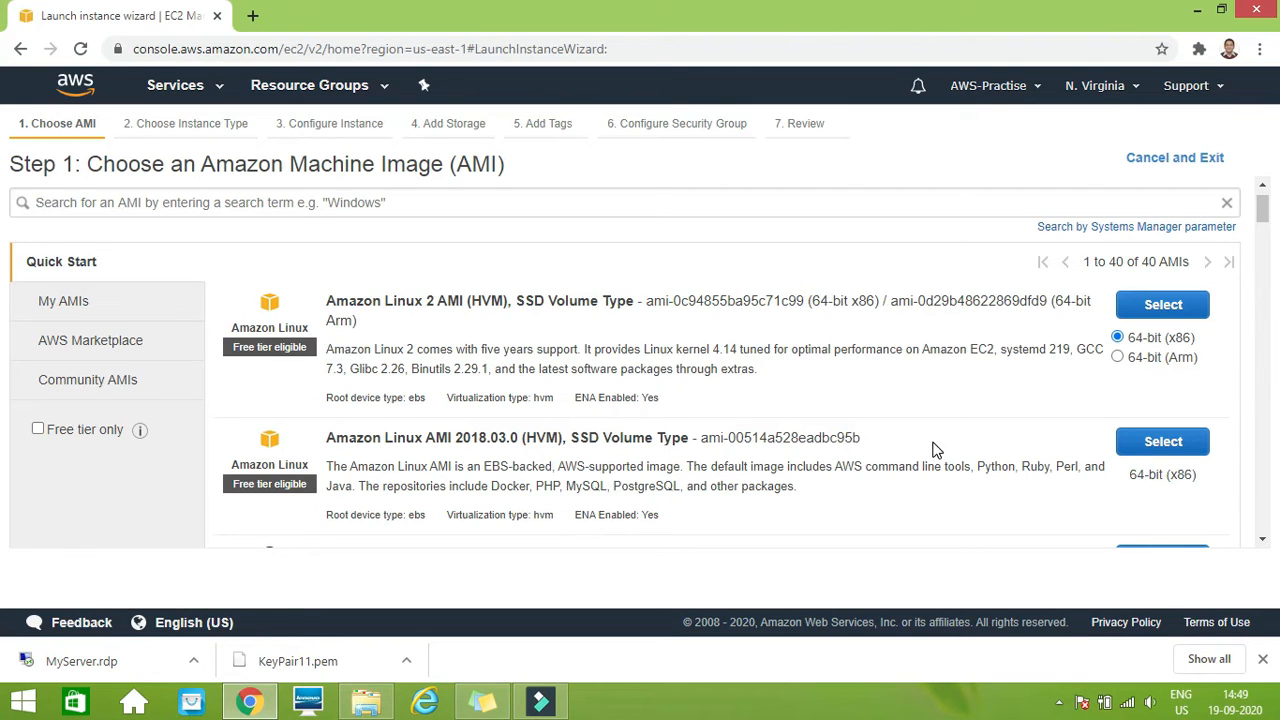
left_click(1162, 442)
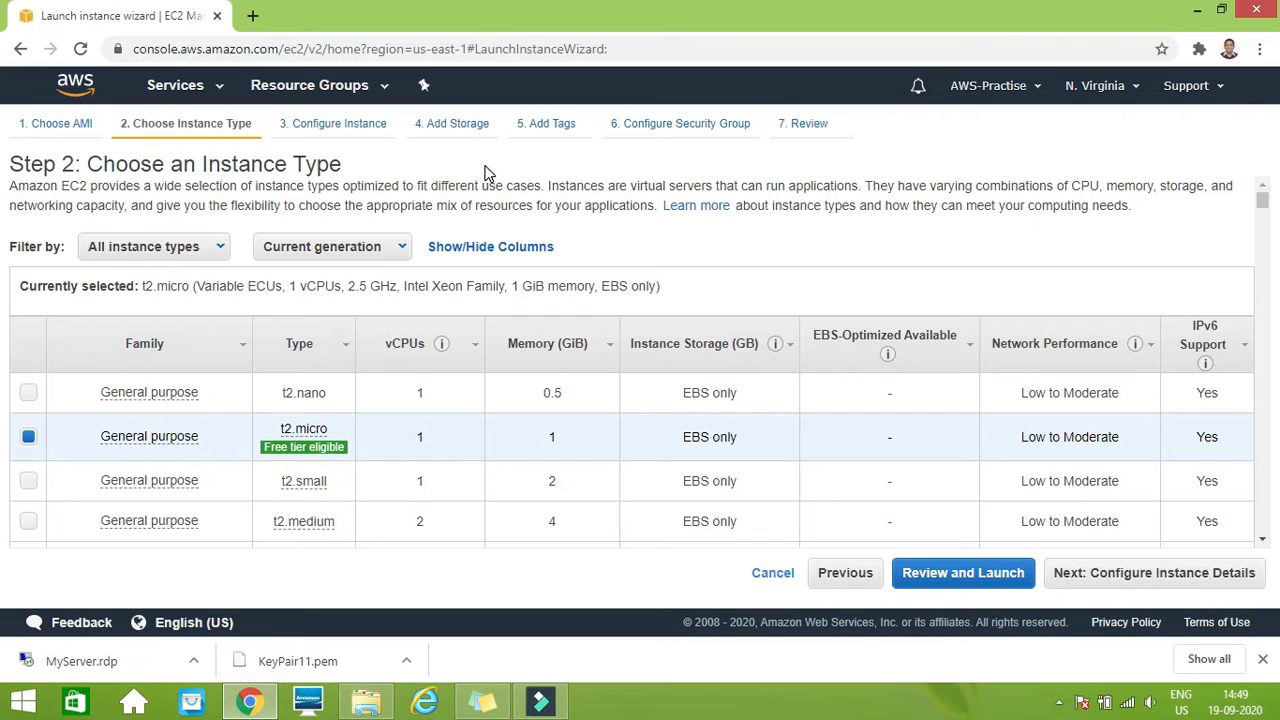
Keep the t2.micro instance type, review the launch settings and proceed to the key pair selection
left_click(963, 583)
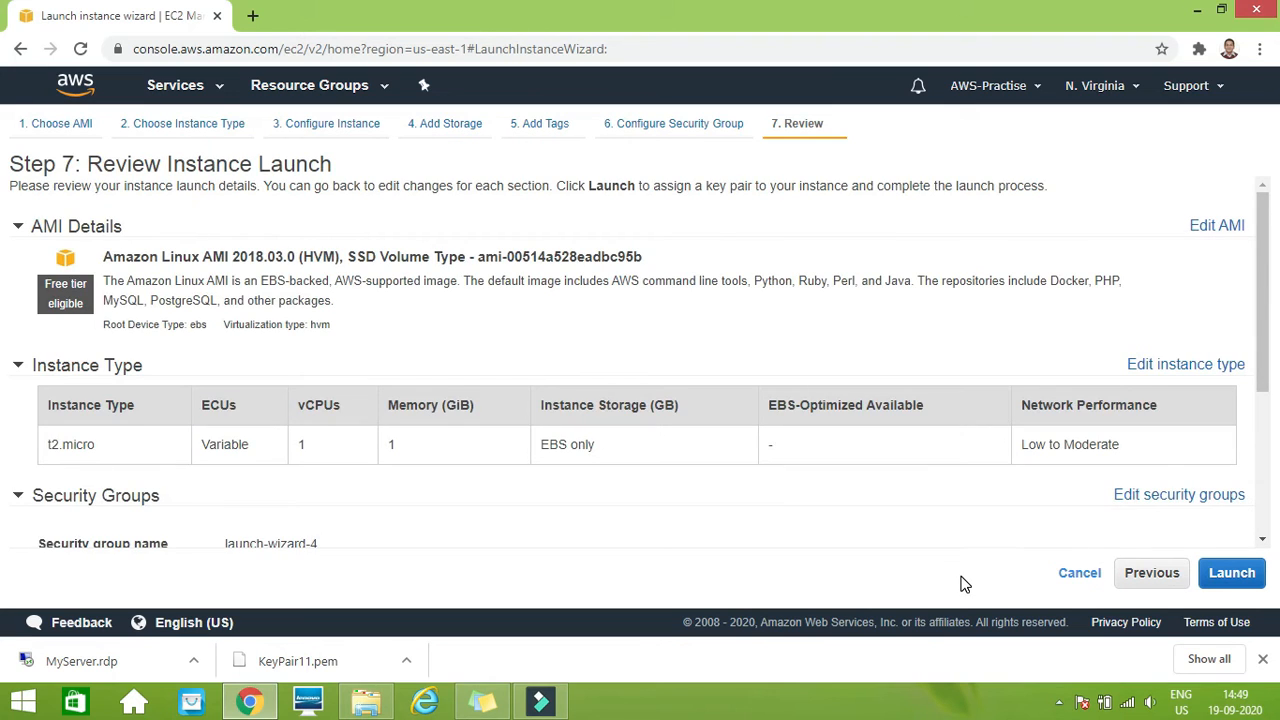
left_click_drag(1268, 352, 1270, 478)
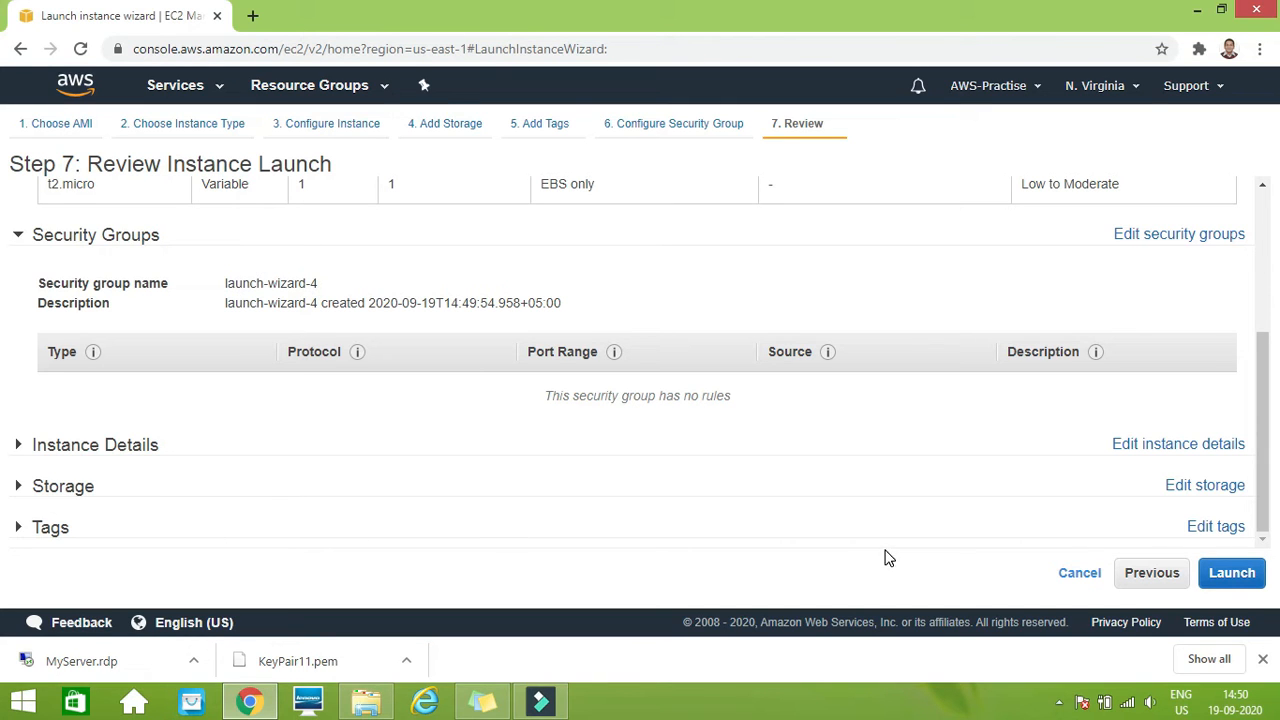
left_click(1232, 572)
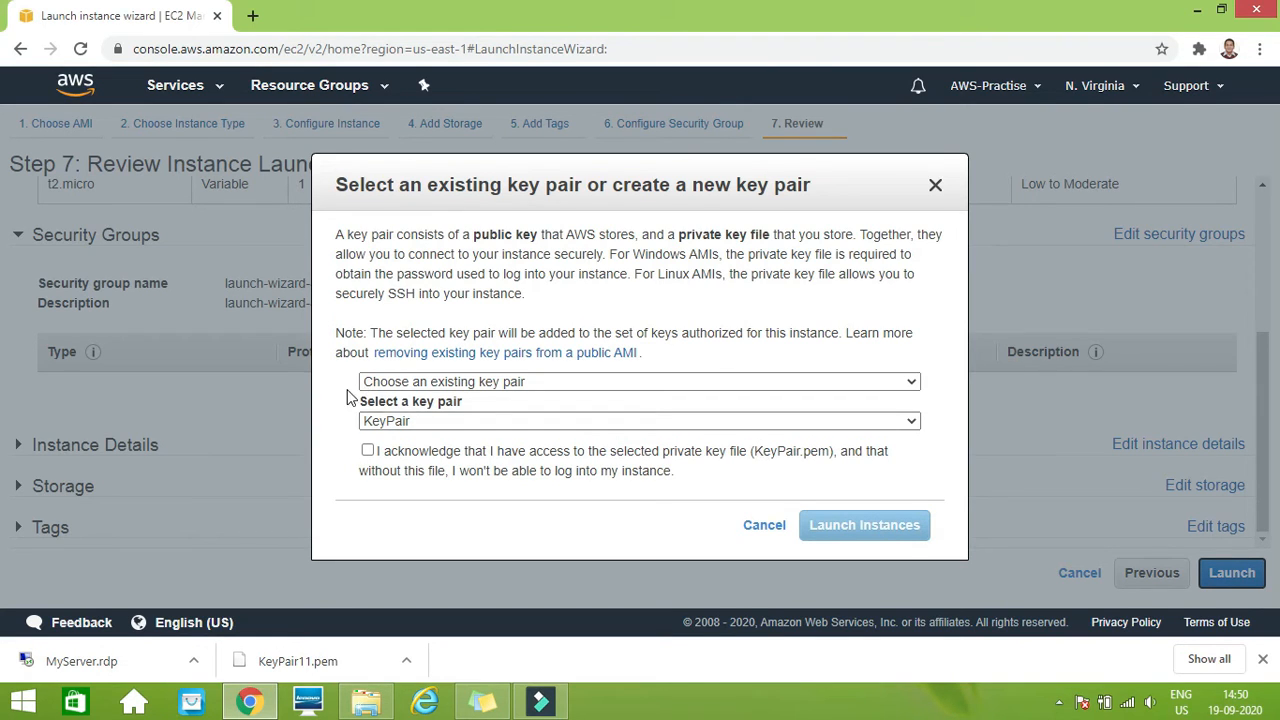
Choose the existing key pair KeyPair11, acknowledge access to its private key file, and launch the instance
left_click(457, 422)
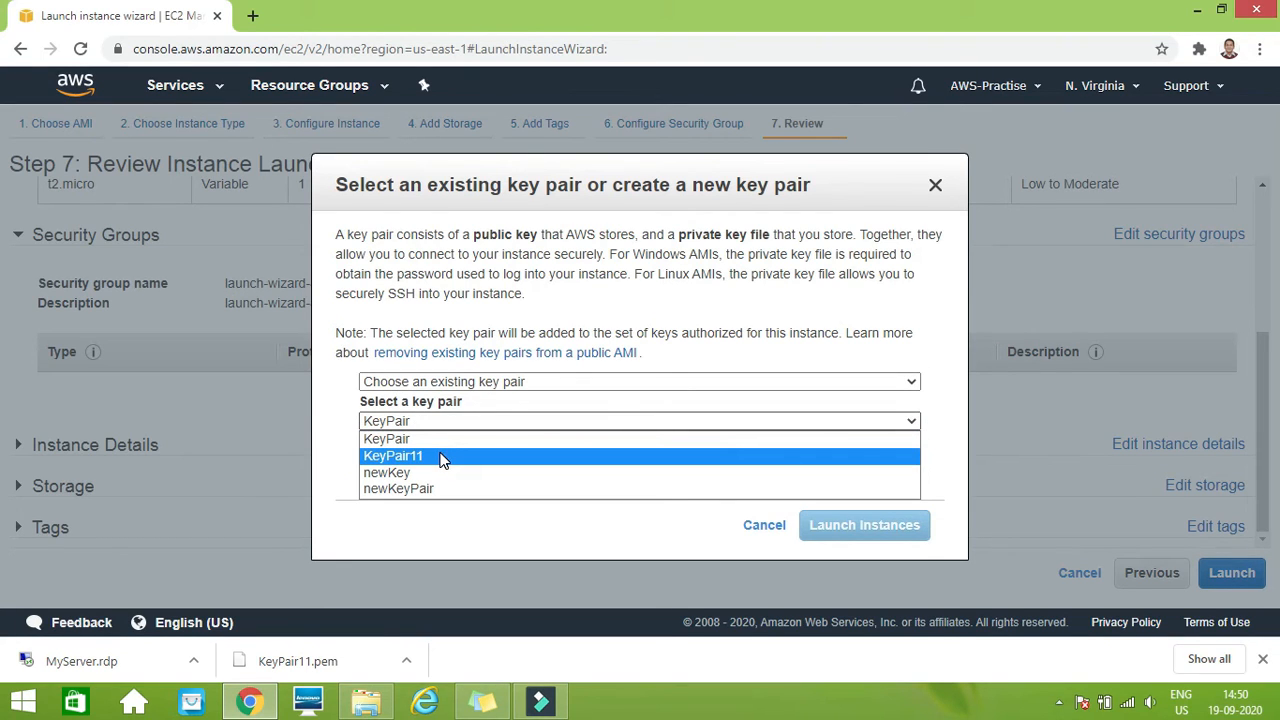
left_click(440, 456)
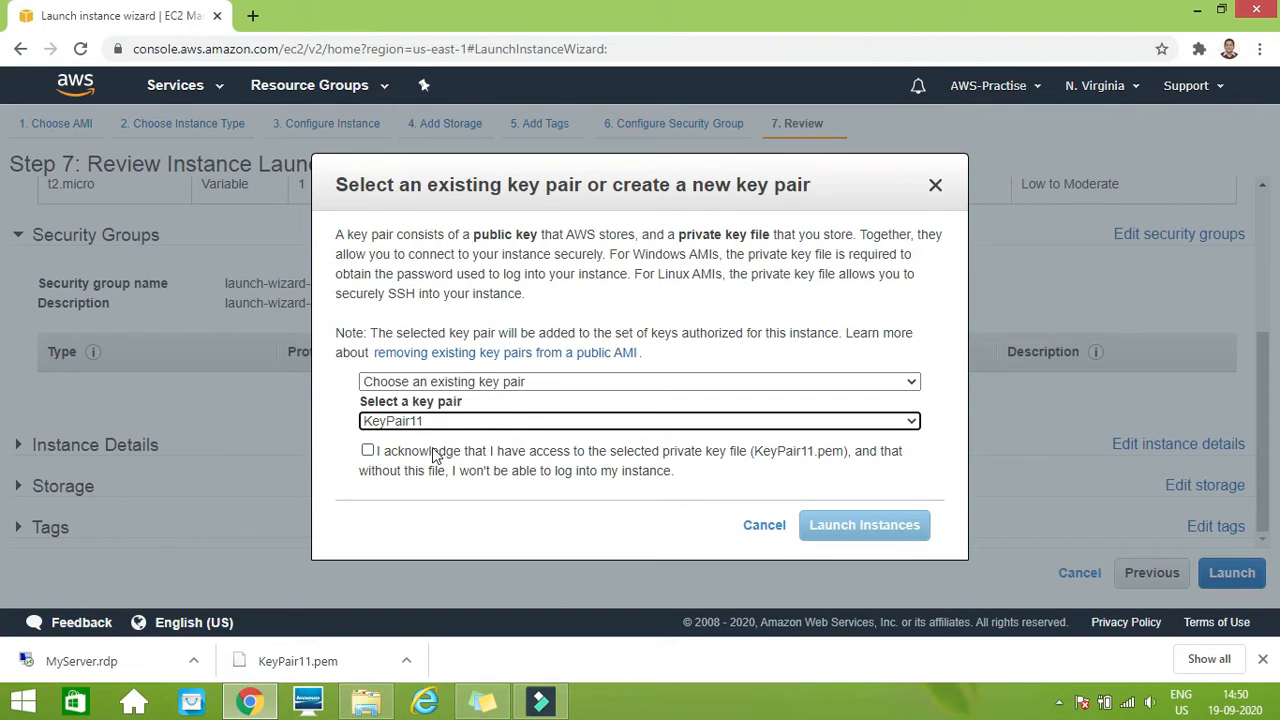
left_click(570, 381)
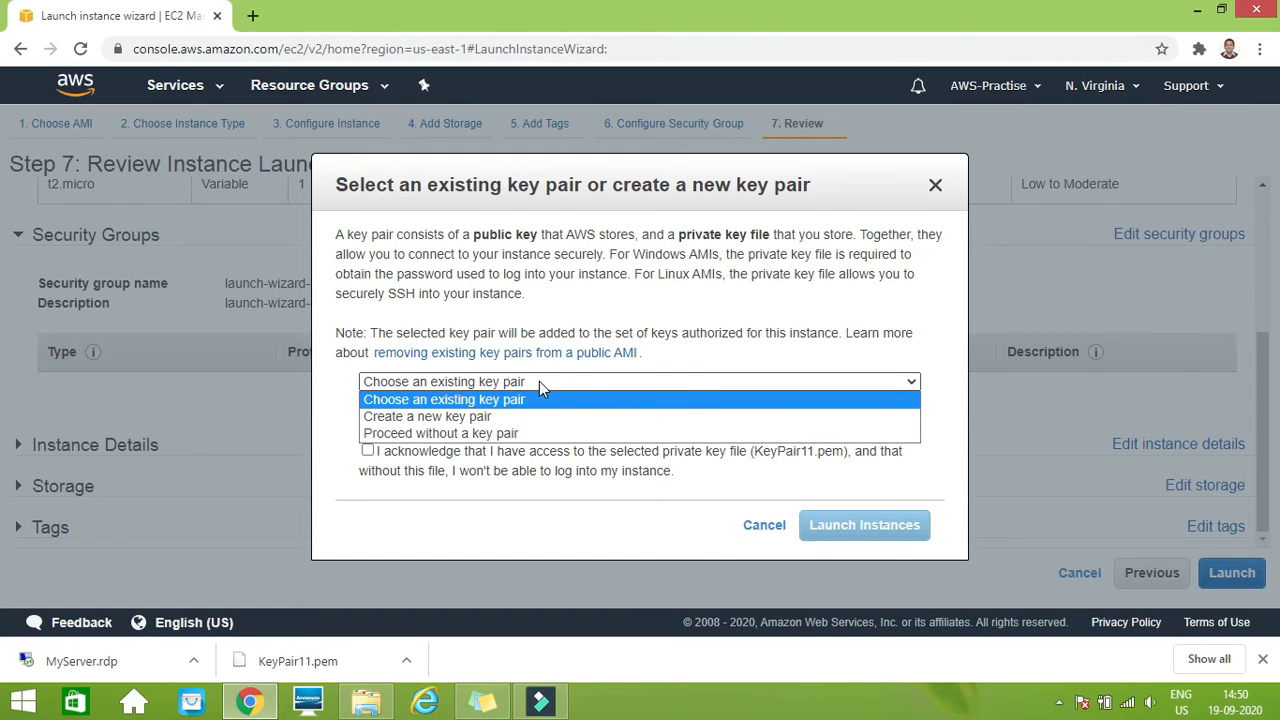
left_click(342, 416)
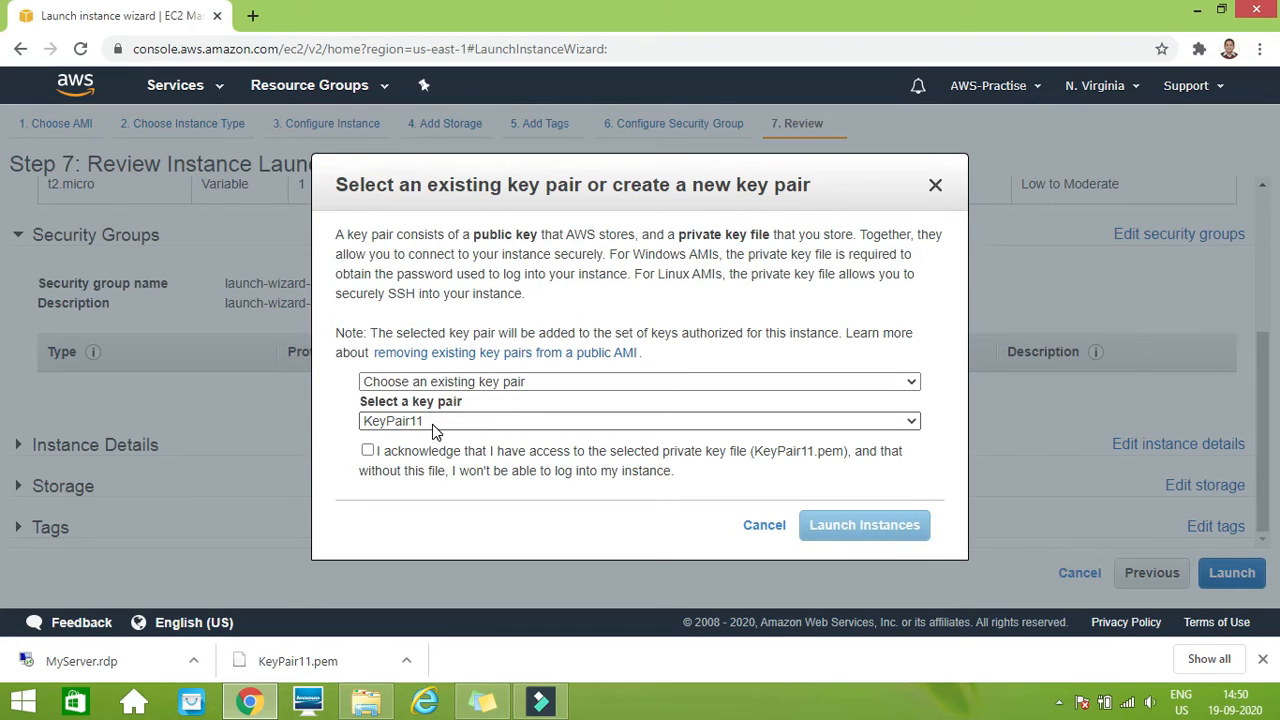
left_click(368, 451)
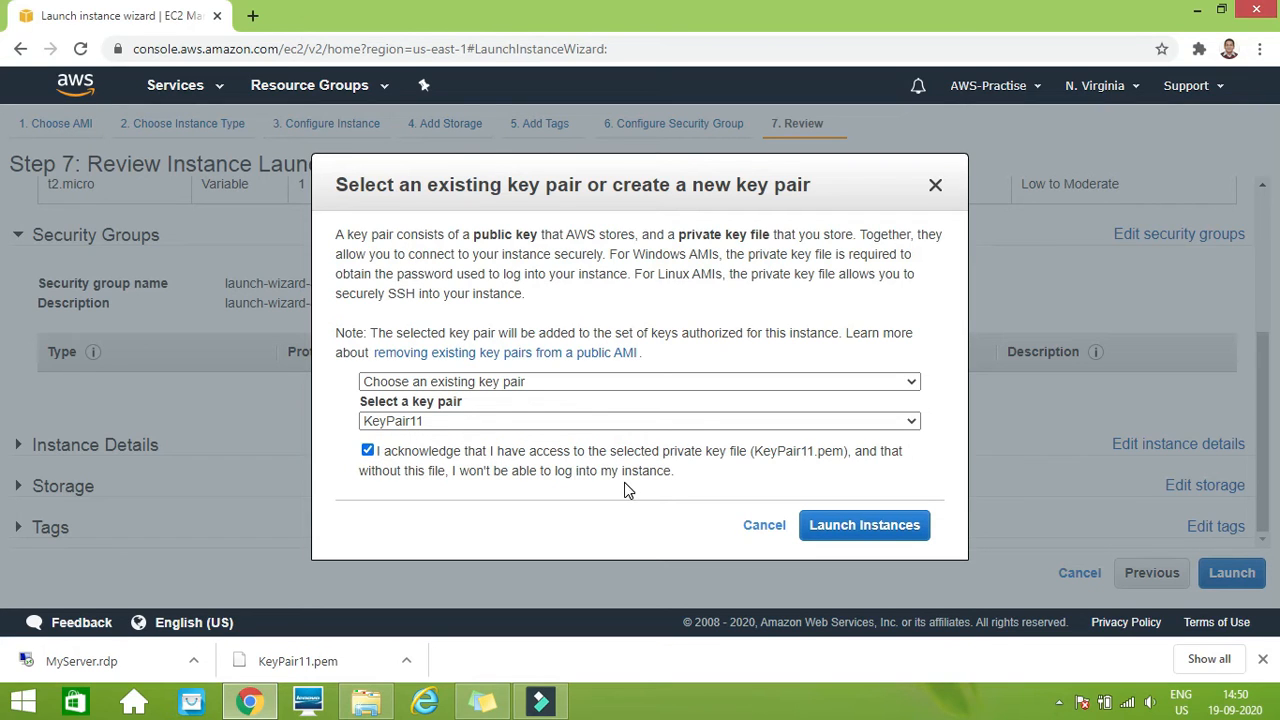
left_click(845, 537)
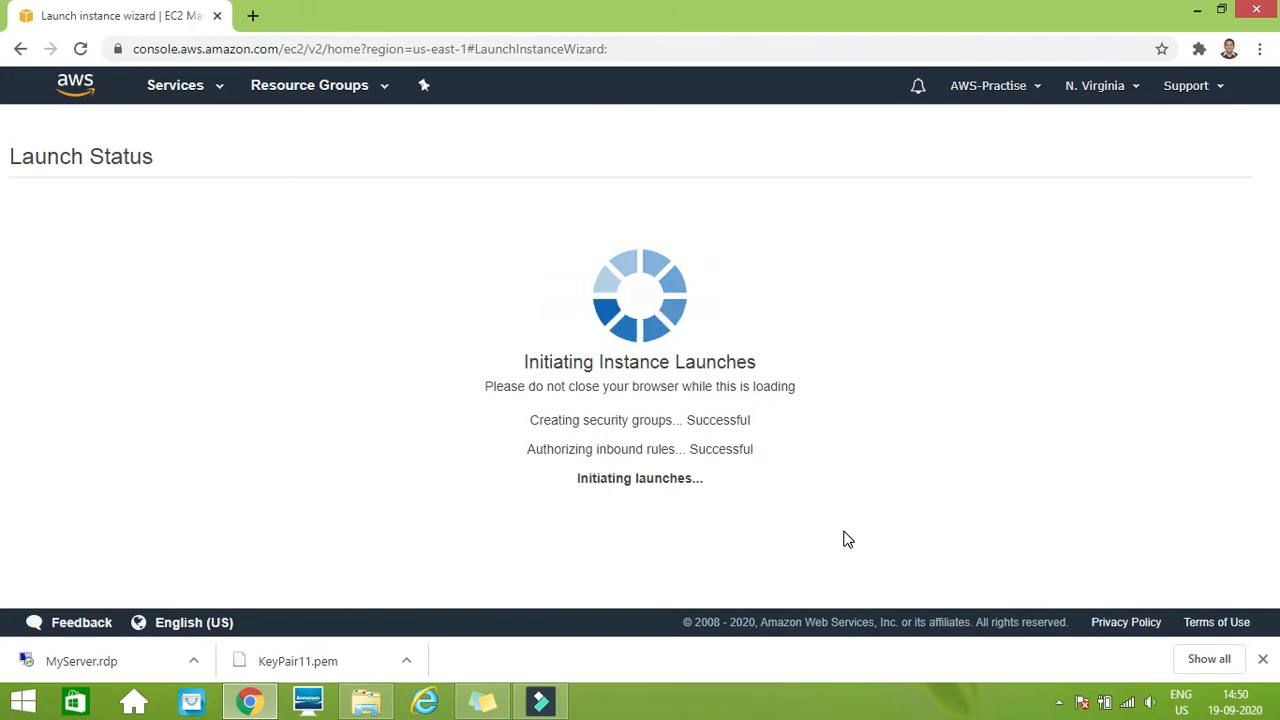
Return to the instance list and examine the status checks of the newly launched instance
left_click_drag(1262, 420, 1260, 571)
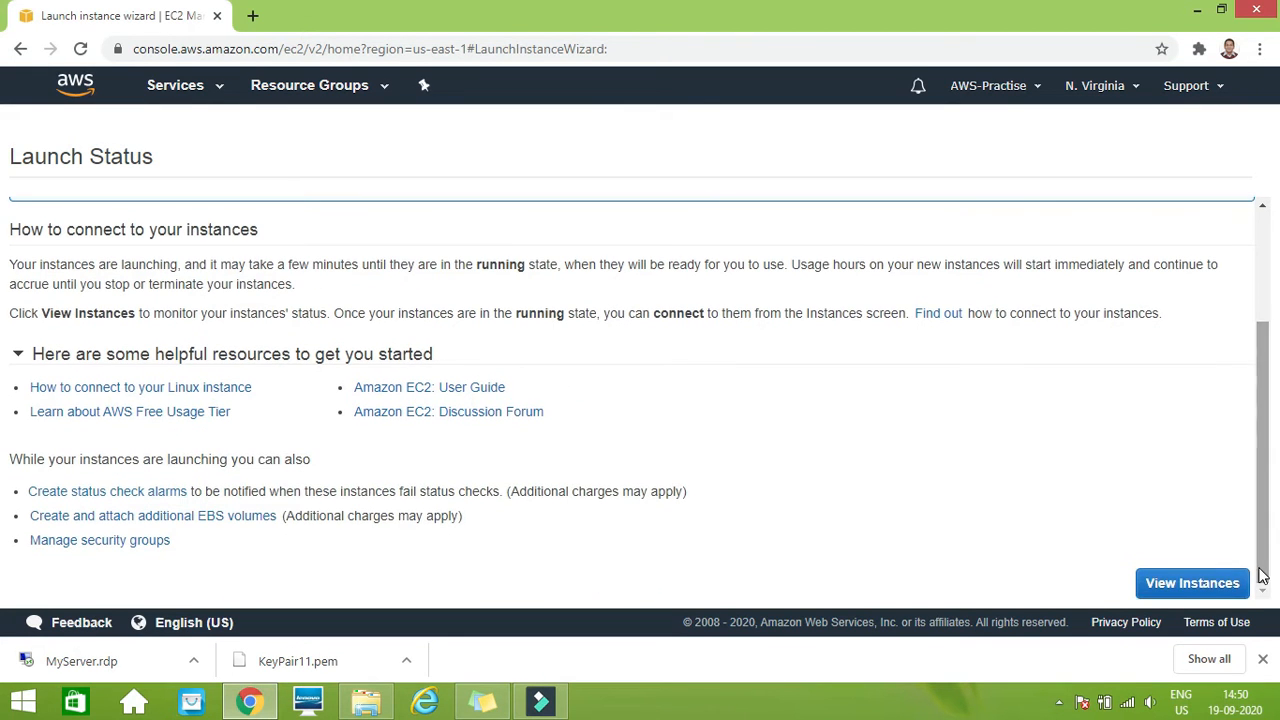
left_click(1195, 585)
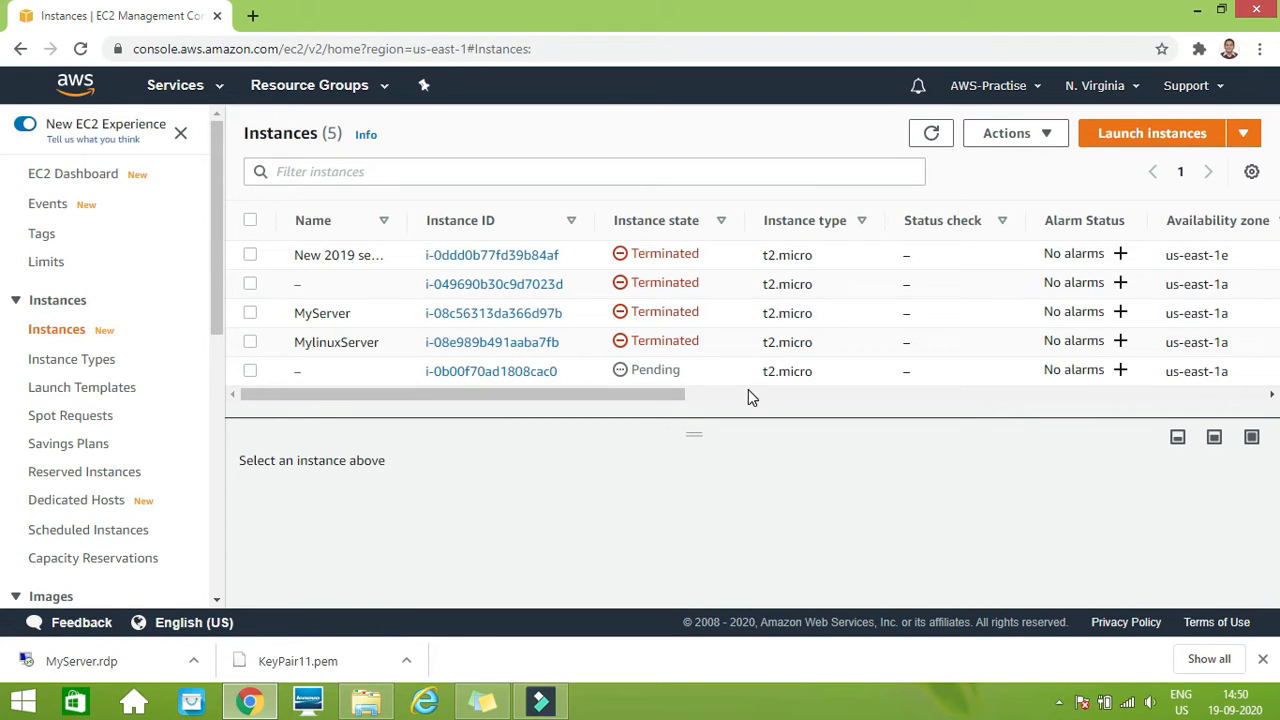
left_click(868, 380)
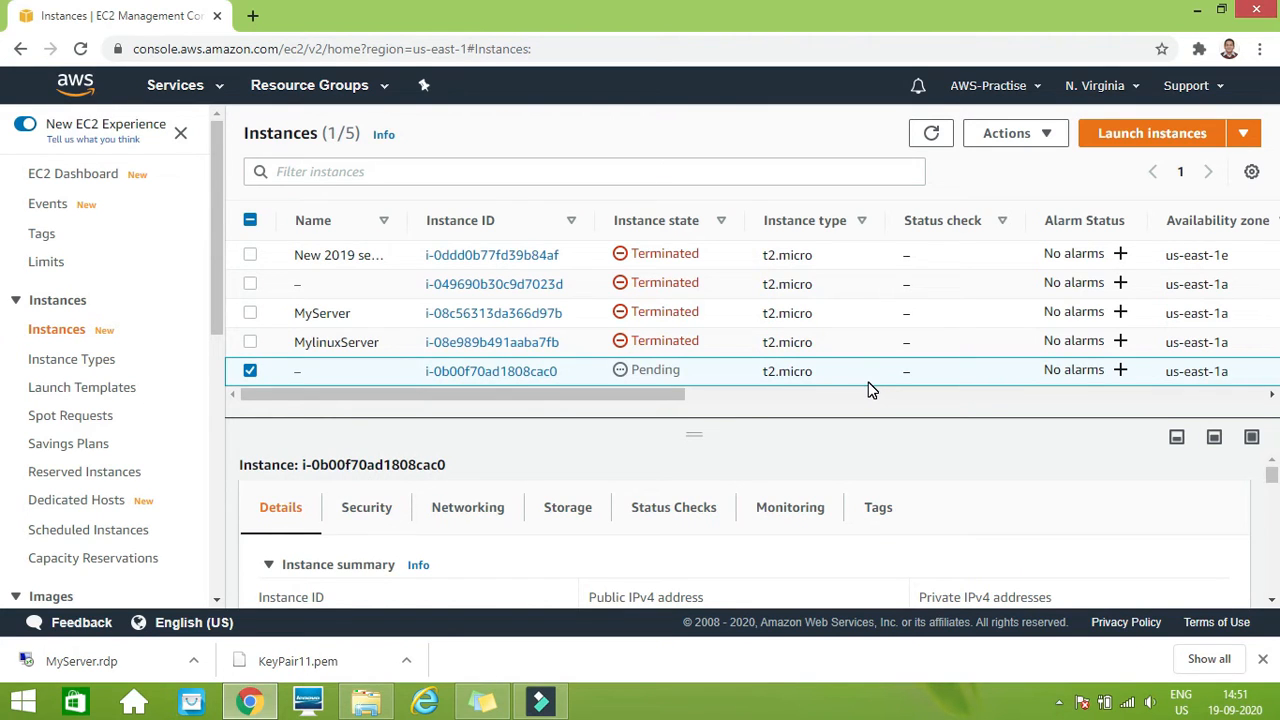
left_click(656, 512)
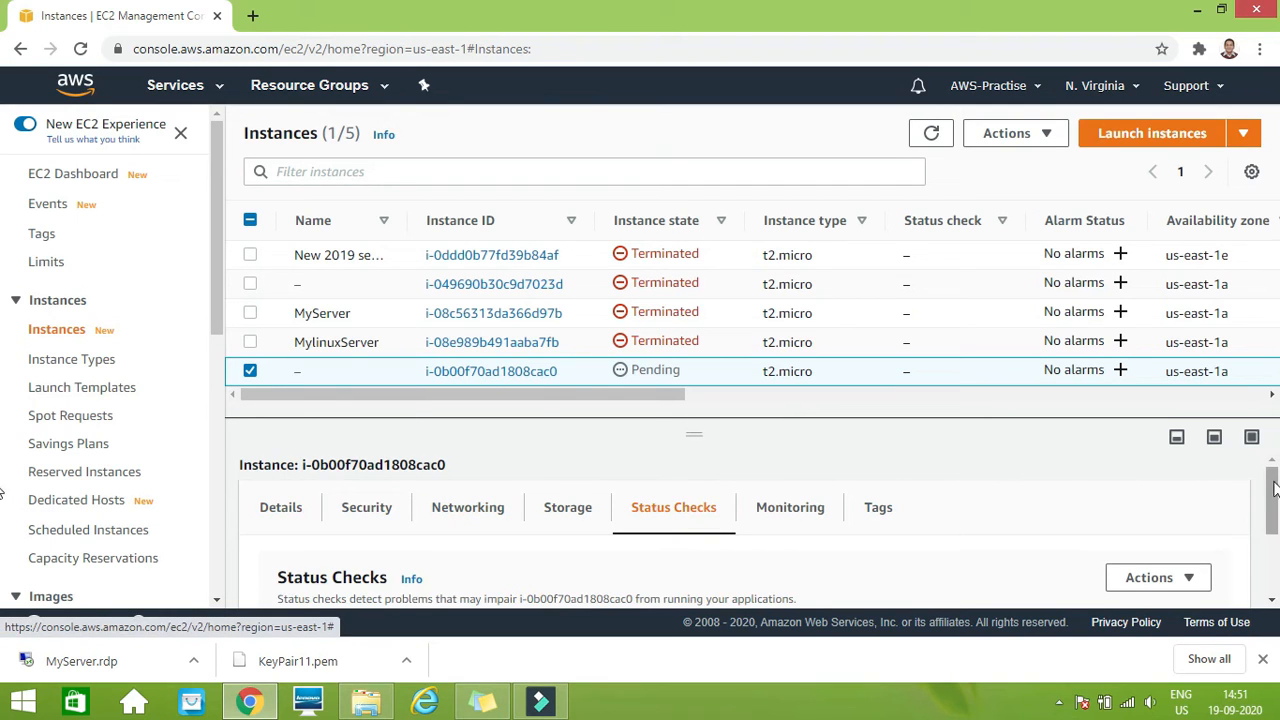
scroll(1272, 497, "down", 1)
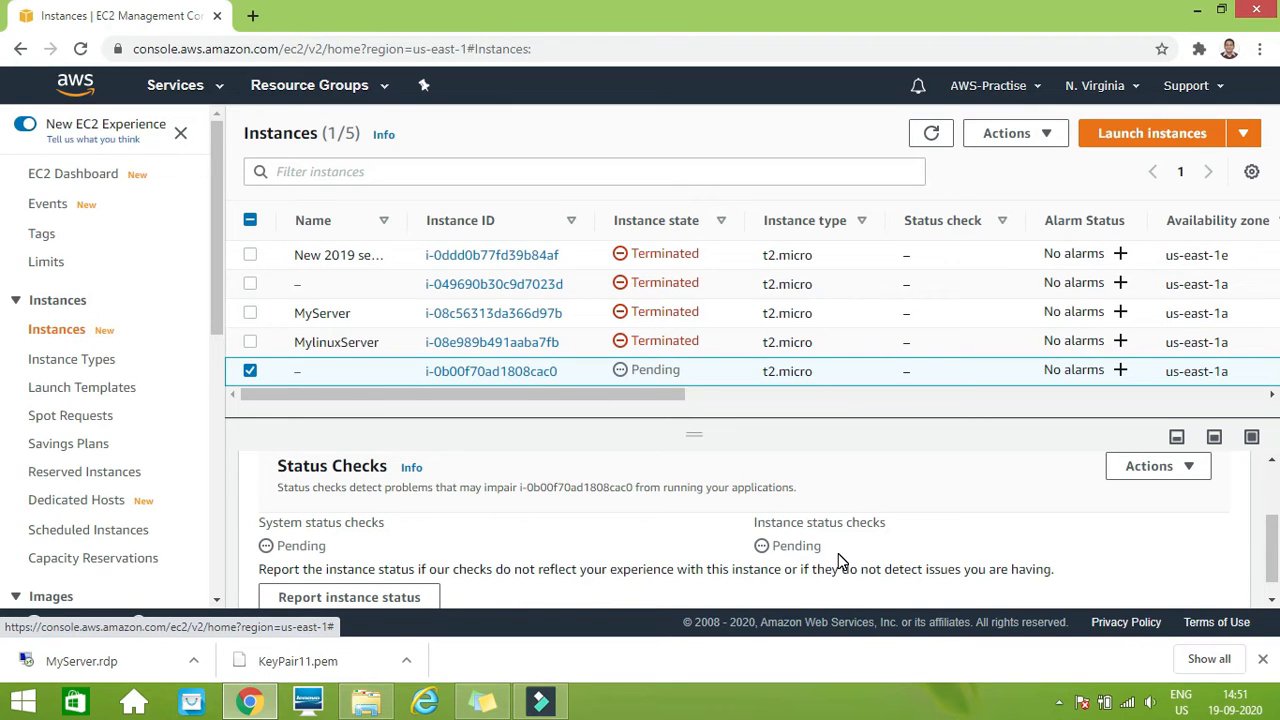
scroll(1272, 540, "up", 1)
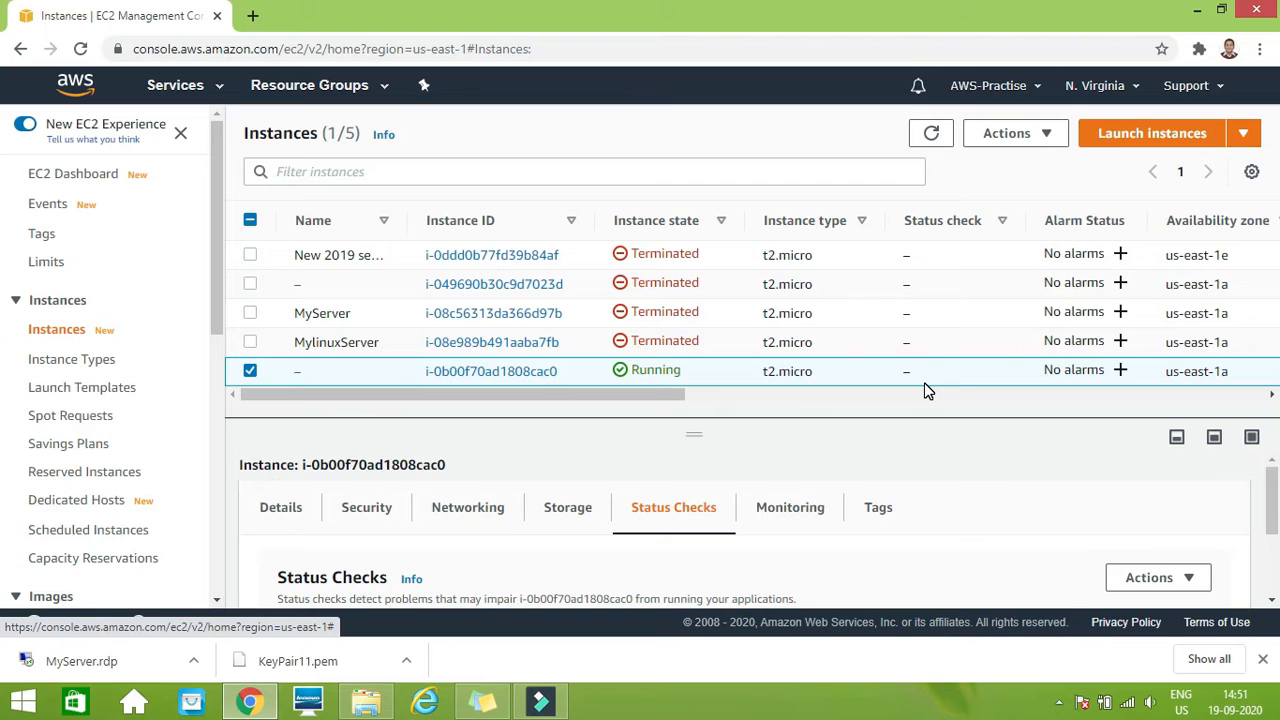
Enlarge the instance list area slightly and look through the new instance's details and security information
mouse_move(1277, 472)
left_mouse_down()
mouse_move(1278, 490)
mouse_move(1278, 466)
left_mouse_up()
mouse_move(692, 430)
left_mouse_down()
mouse_move(689, 410)
mouse_move(692, 450)
left_mouse_up()
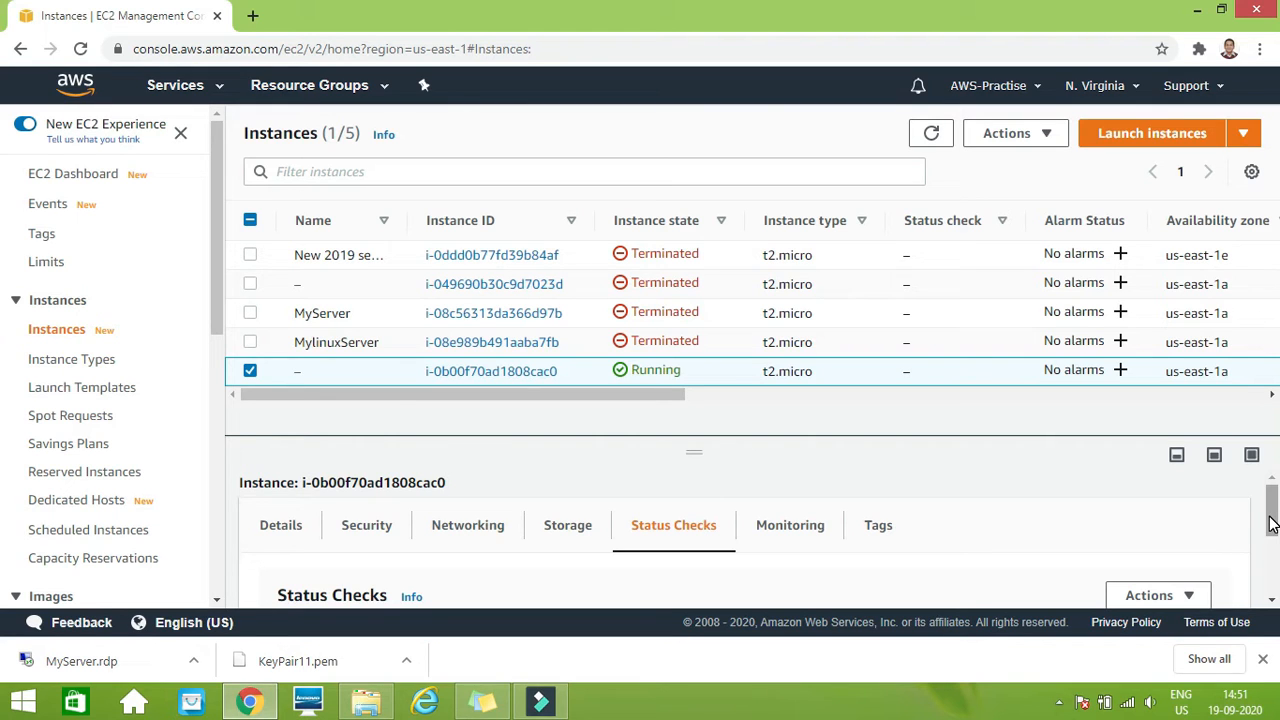
left_click_drag(1272, 524, 1272, 532)
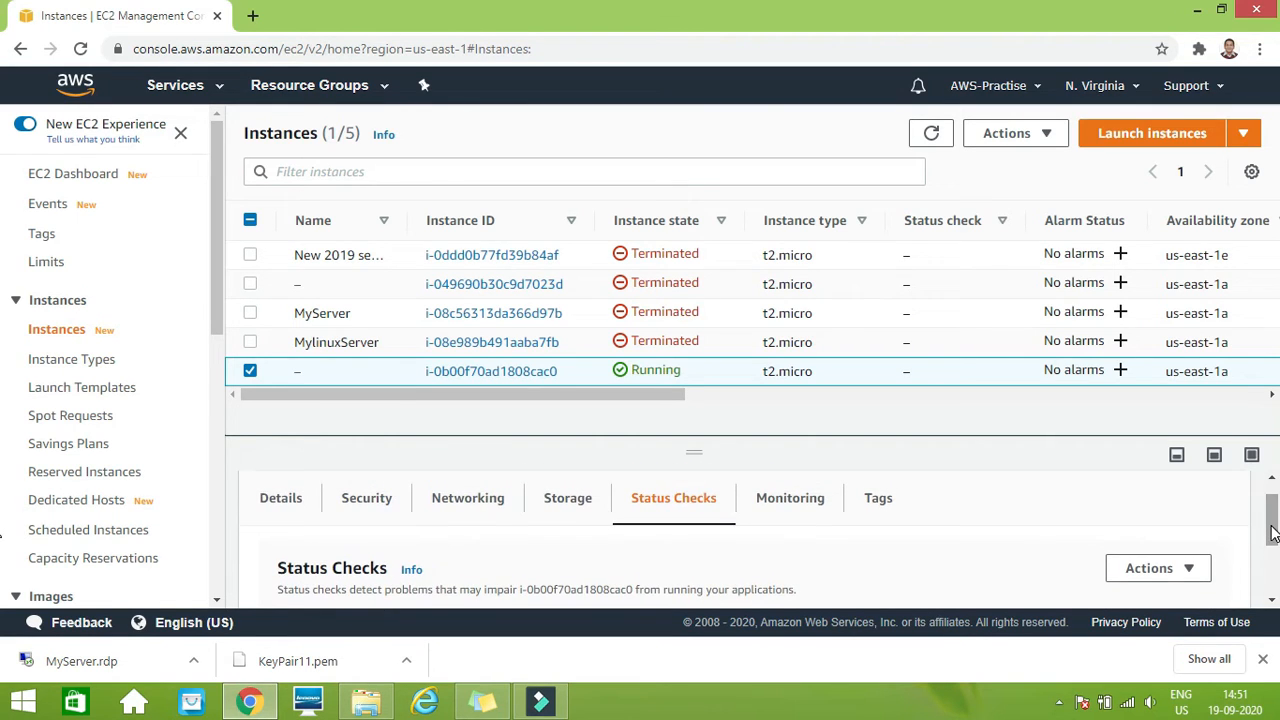
left_click(281, 505)
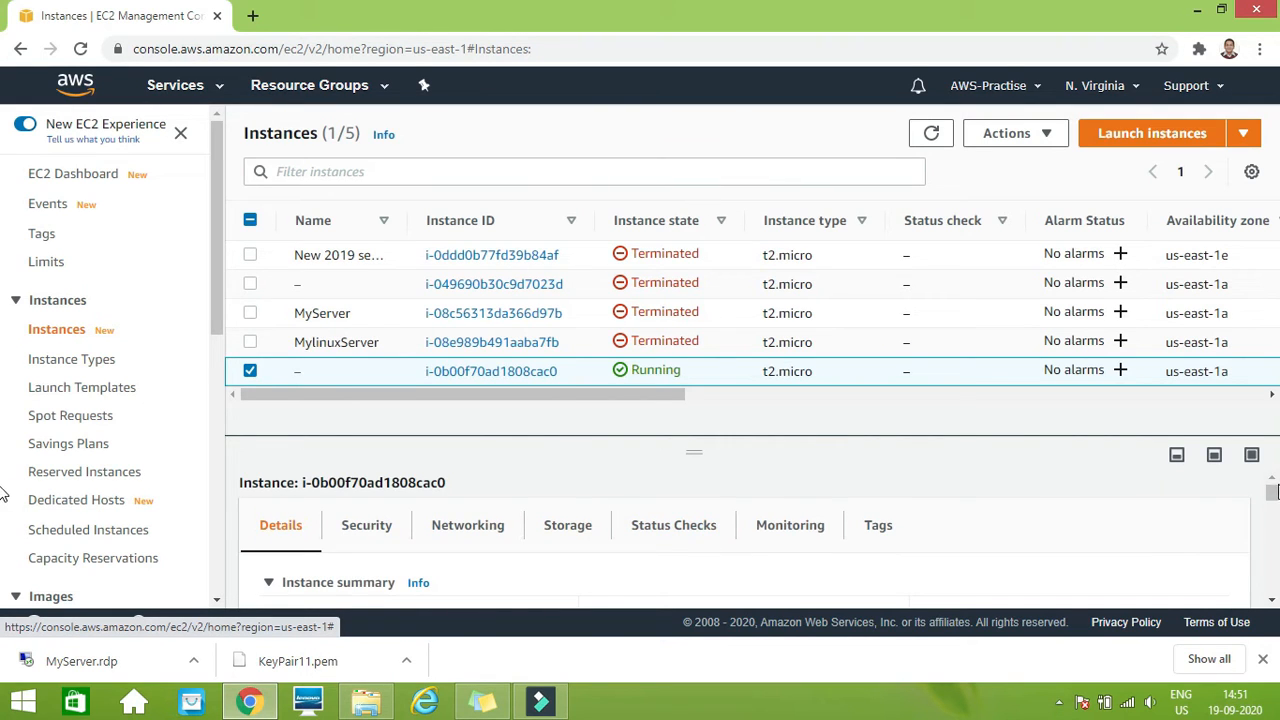
mouse_move(1272, 495)
left_mouse_down()
mouse_move(1272, 548)
mouse_move(1272, 490)
left_mouse_up()
left_click(368, 530)
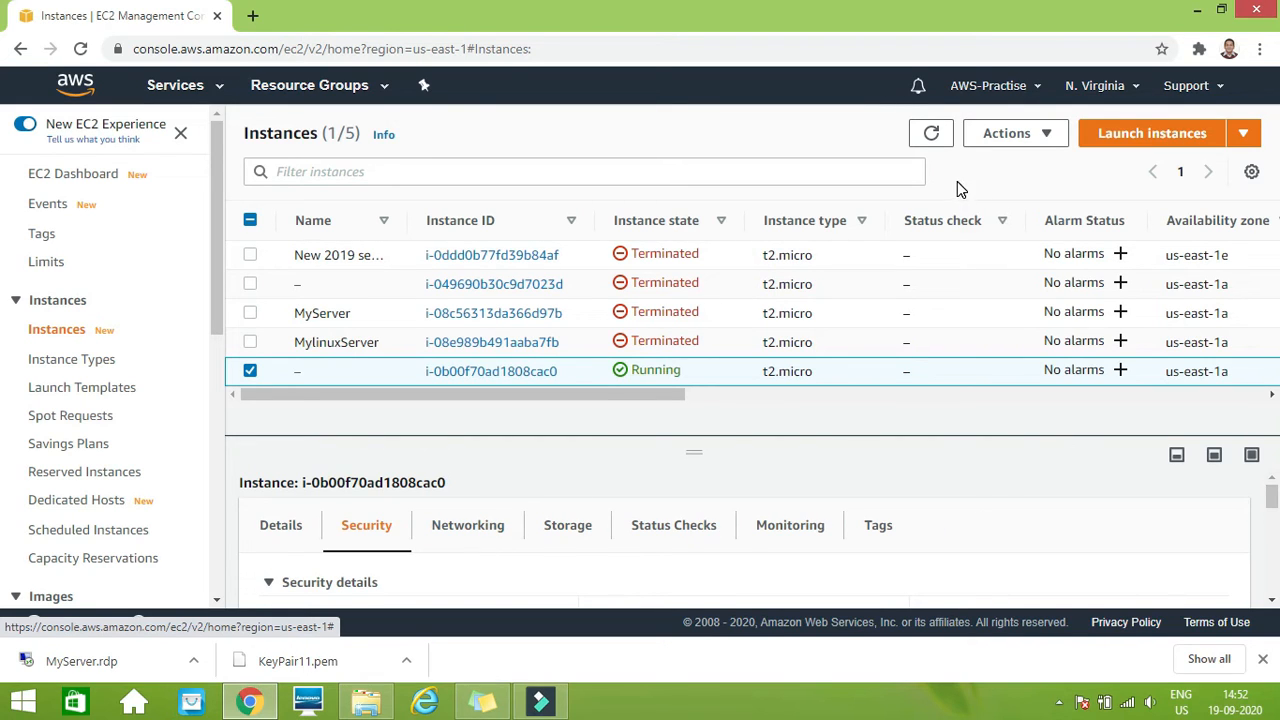
Refresh the instance list and name the new running instance MylinuxServer
left_click(930, 136)
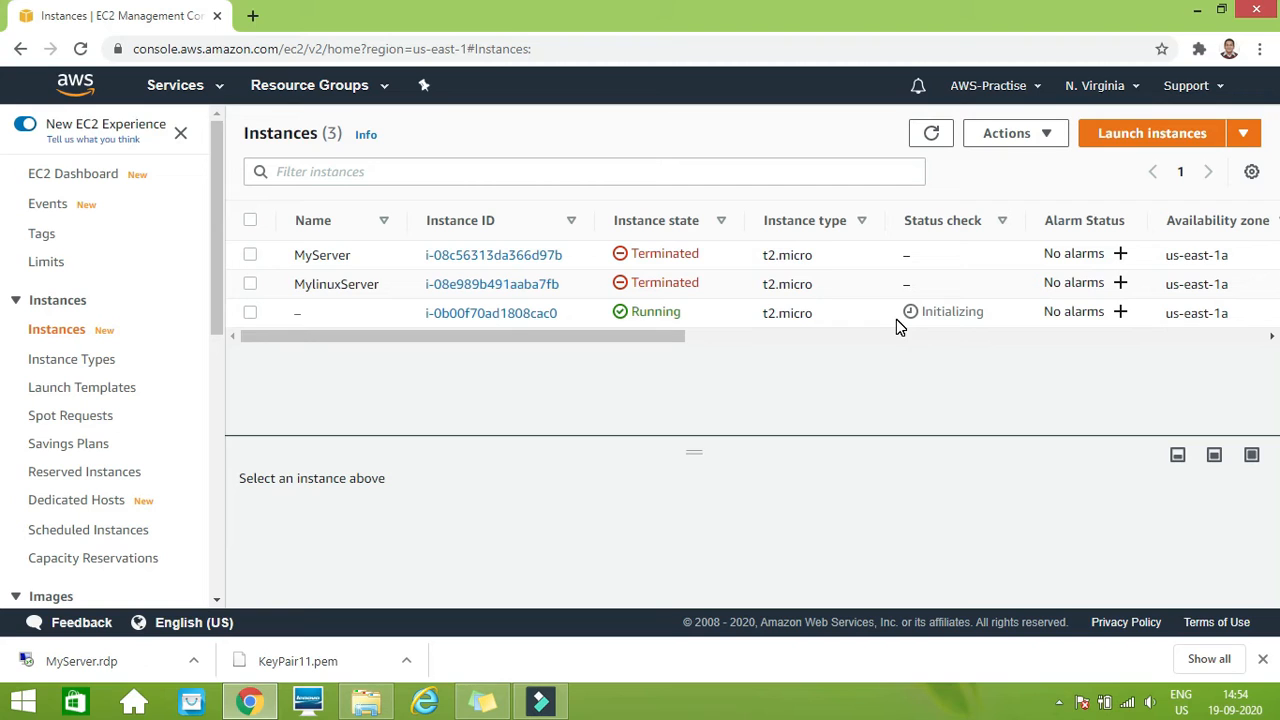
left_click(931, 140)
mouse_move(346, 312)
left_click(344, 316)
left_click(313, 315)
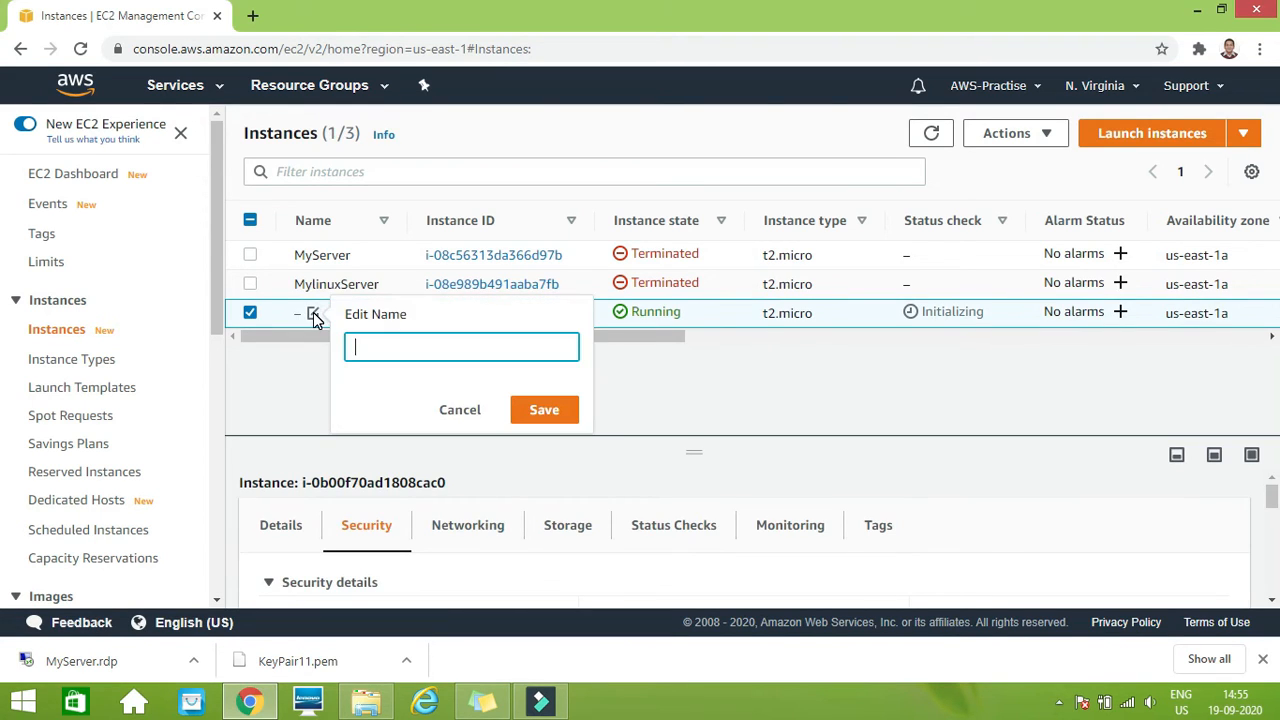
type("Mylinuxerver")
key("BackSpace")
key("BackSpace")
key("BackSpace")
key("BackSpace")
key("BackSpace")
type("Server")
left_click(535, 413)
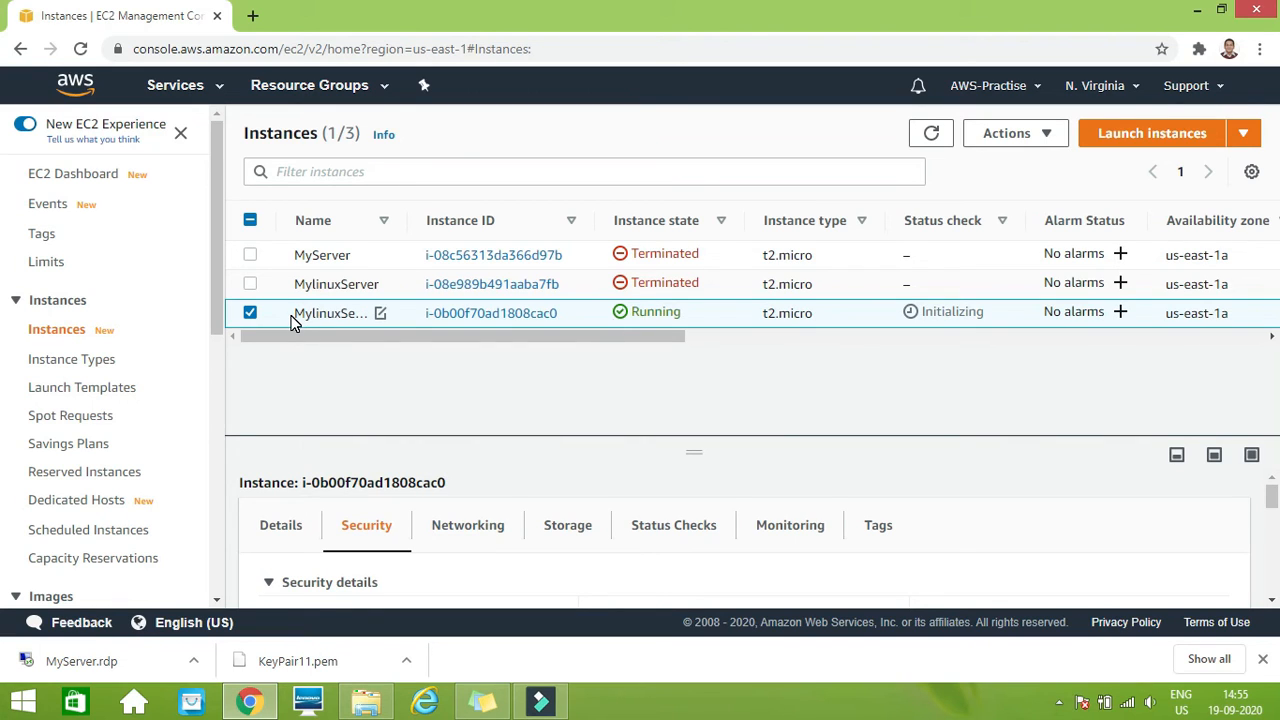
Refresh the instance list, select the running MylinuxServer instance and view its instance summary with the public IPv4 address and DNS
left_click(931, 136)
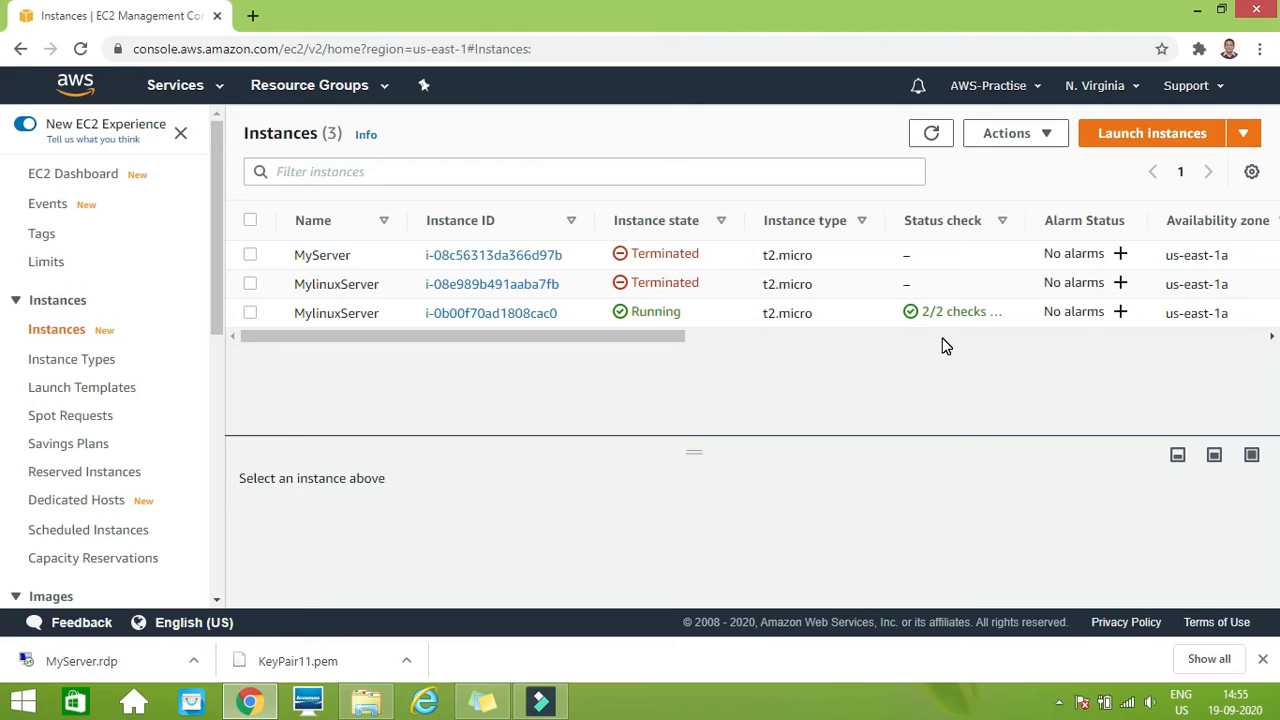
left_click(250, 314)
left_click(268, 449)
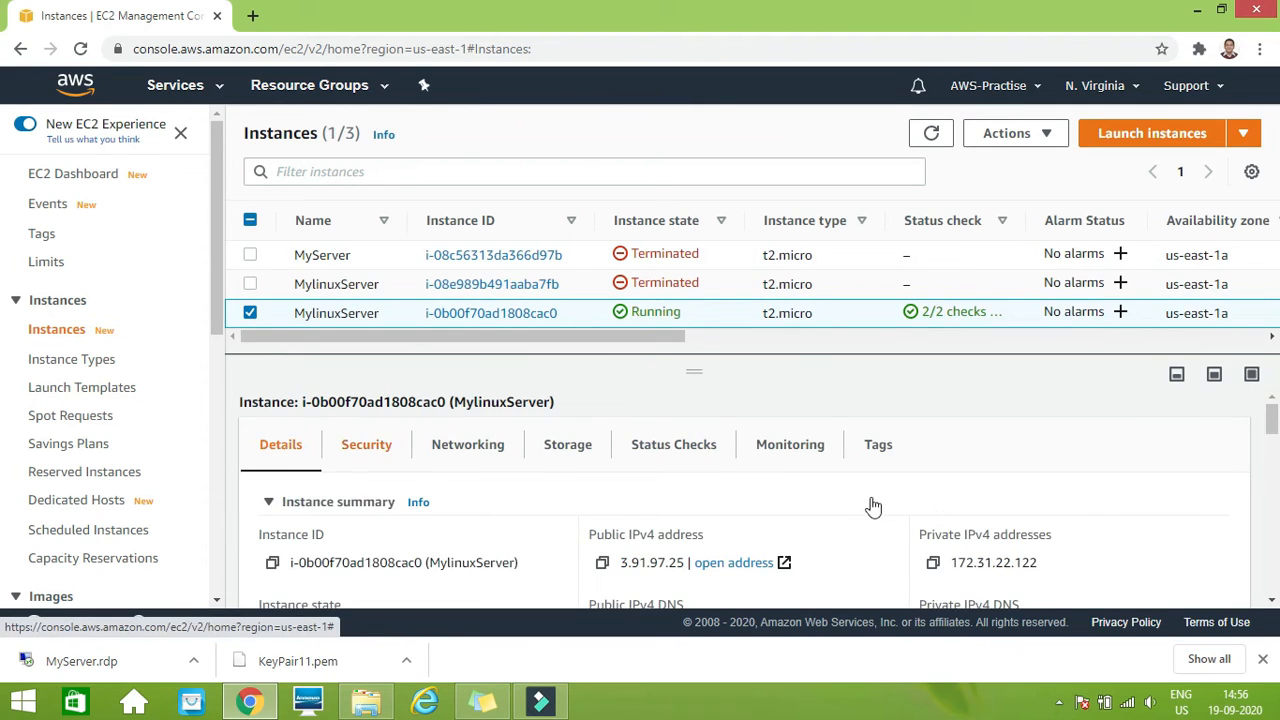
left_click_drag(1276, 416, 1277, 437)
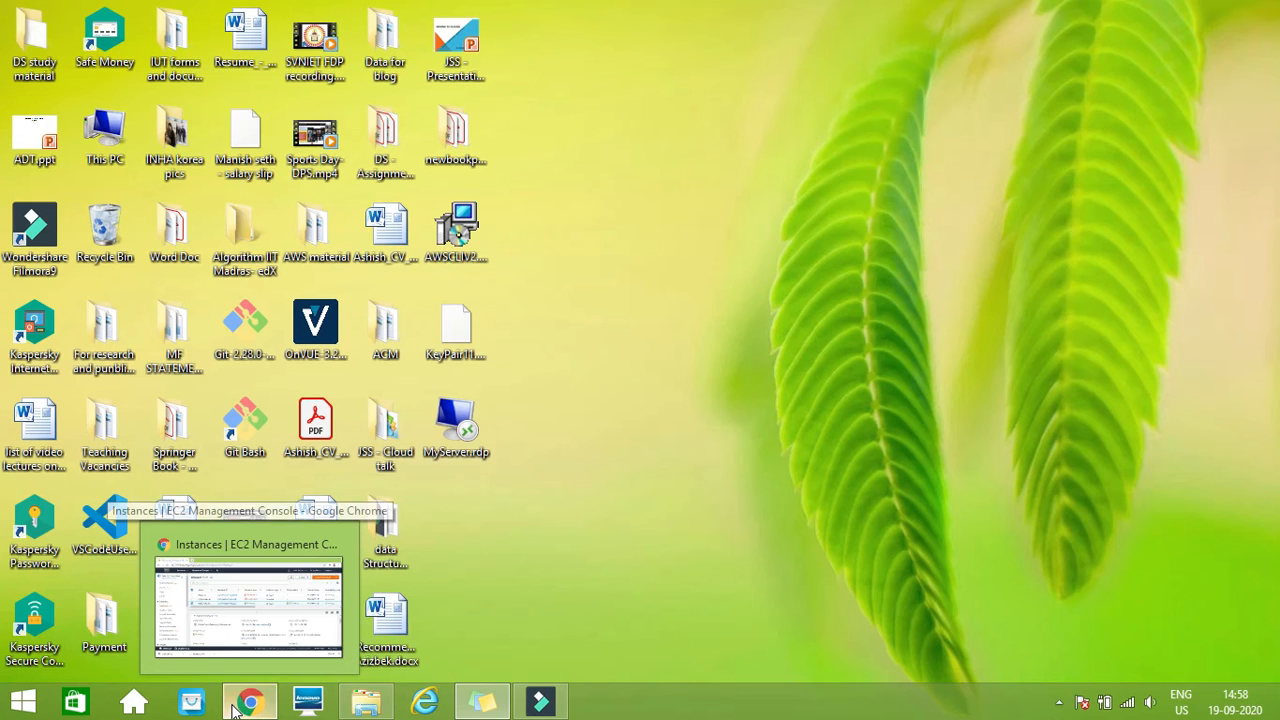
Switch to the PuTTY folder on the C: drive in File Explorer and run puttygen.exe
left_click(249, 700)
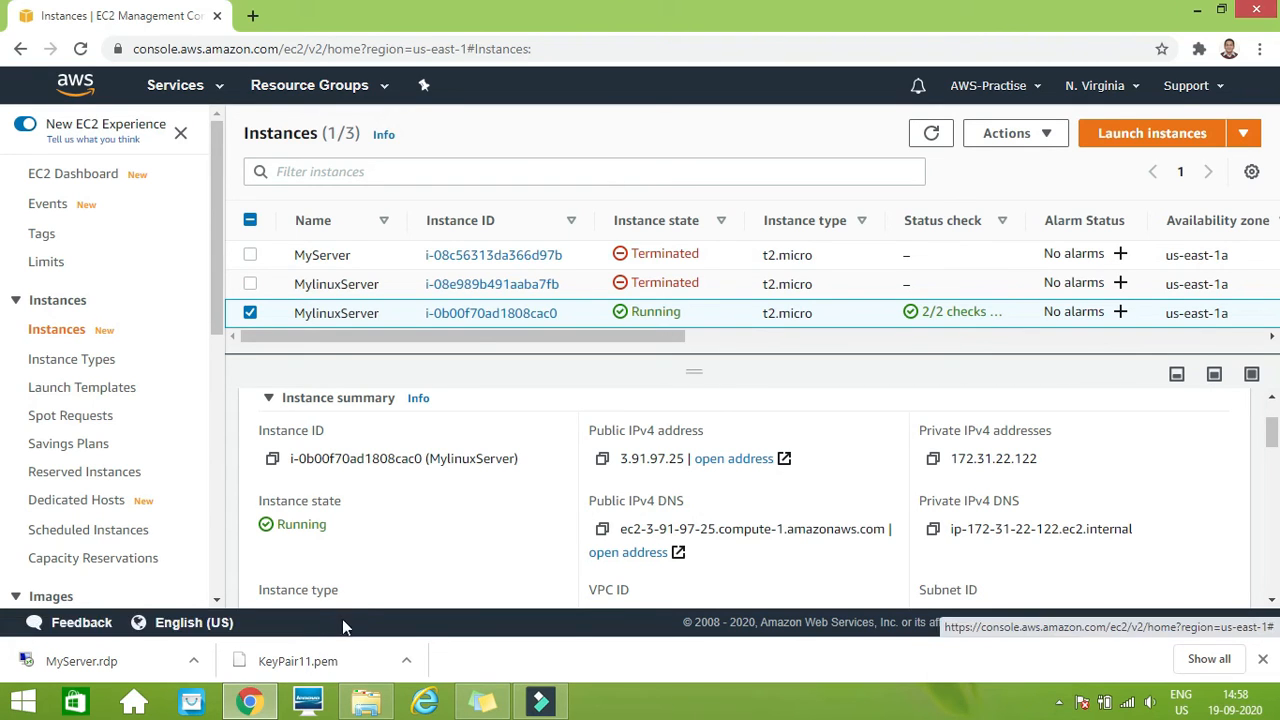
left_click(372, 702)
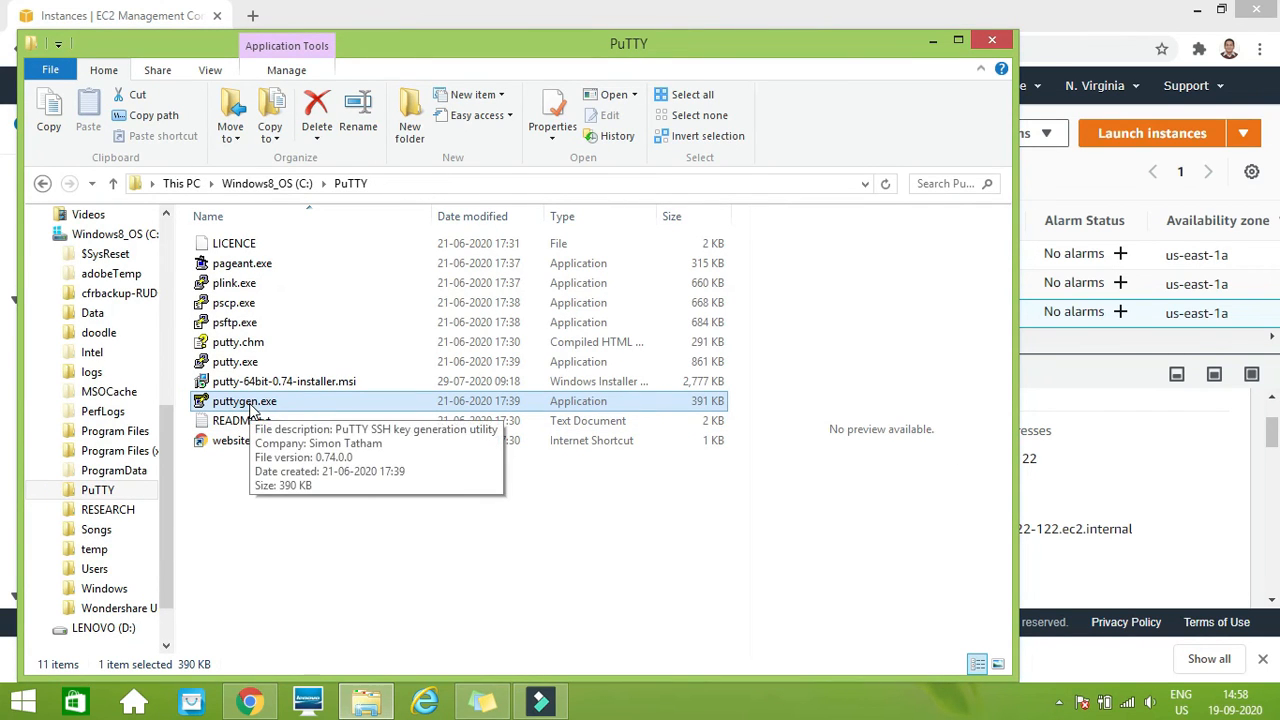
left_click(250, 403)
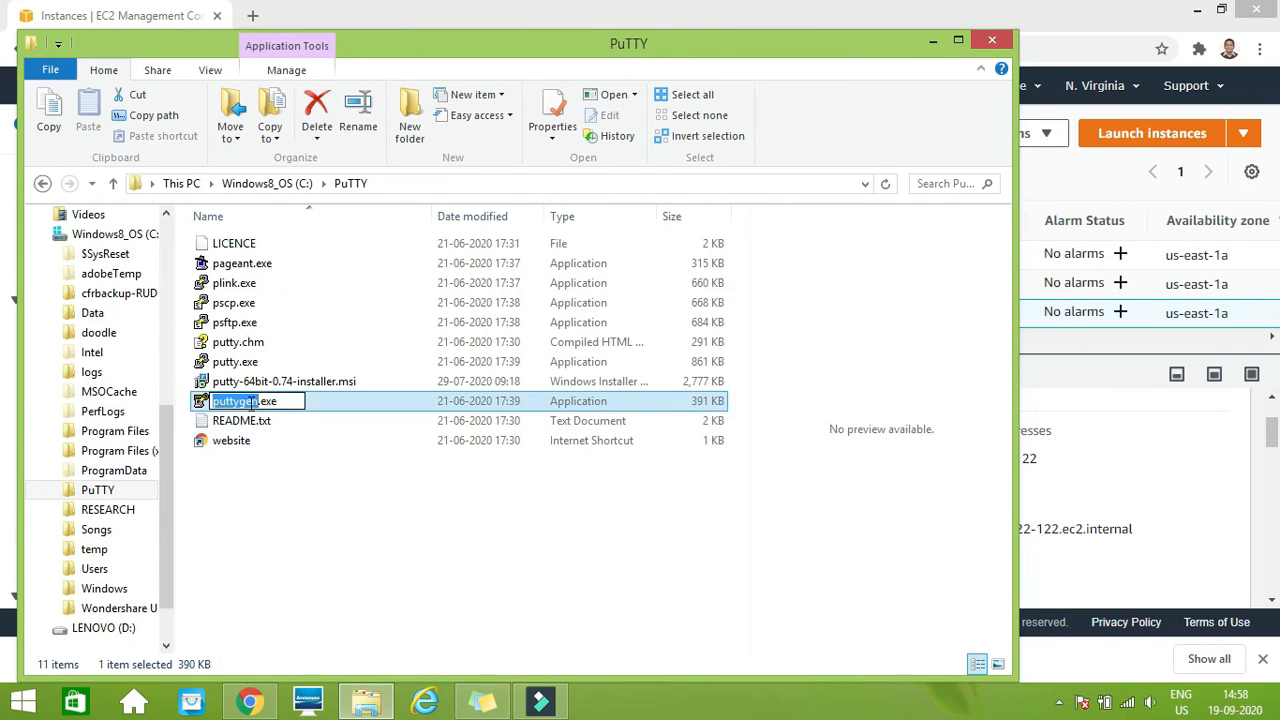
left_click(377, 516)
left_click(272, 404)
double_click(272, 404)
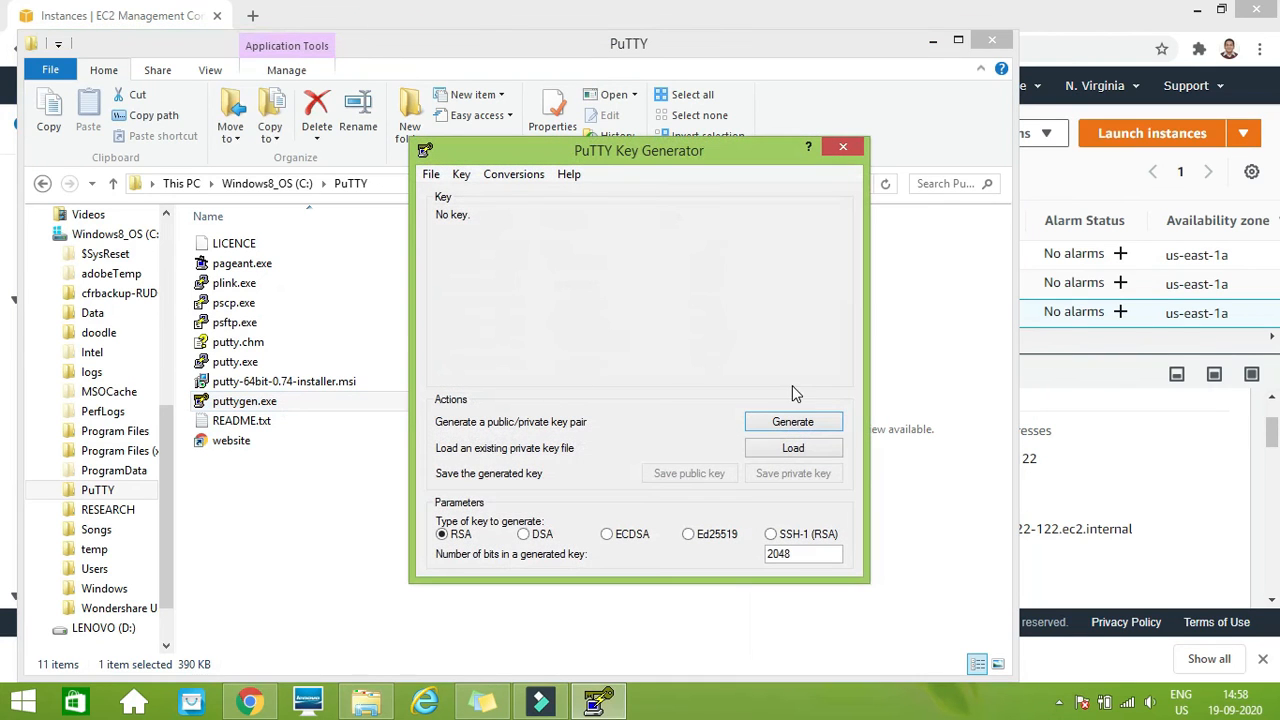
Load the existing private key KeyPair11.pem from the Desktop, with the file filter set to All Files (*.*)
left_click(789, 452)
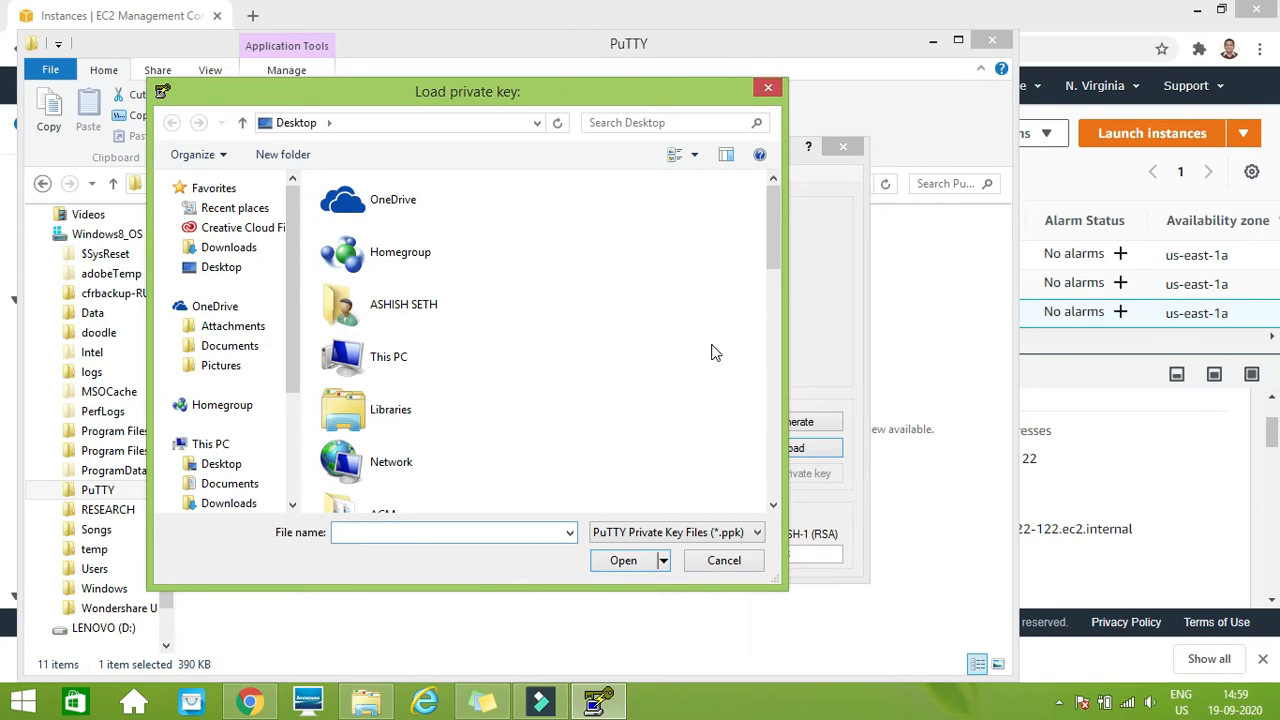
left_click(759, 532)
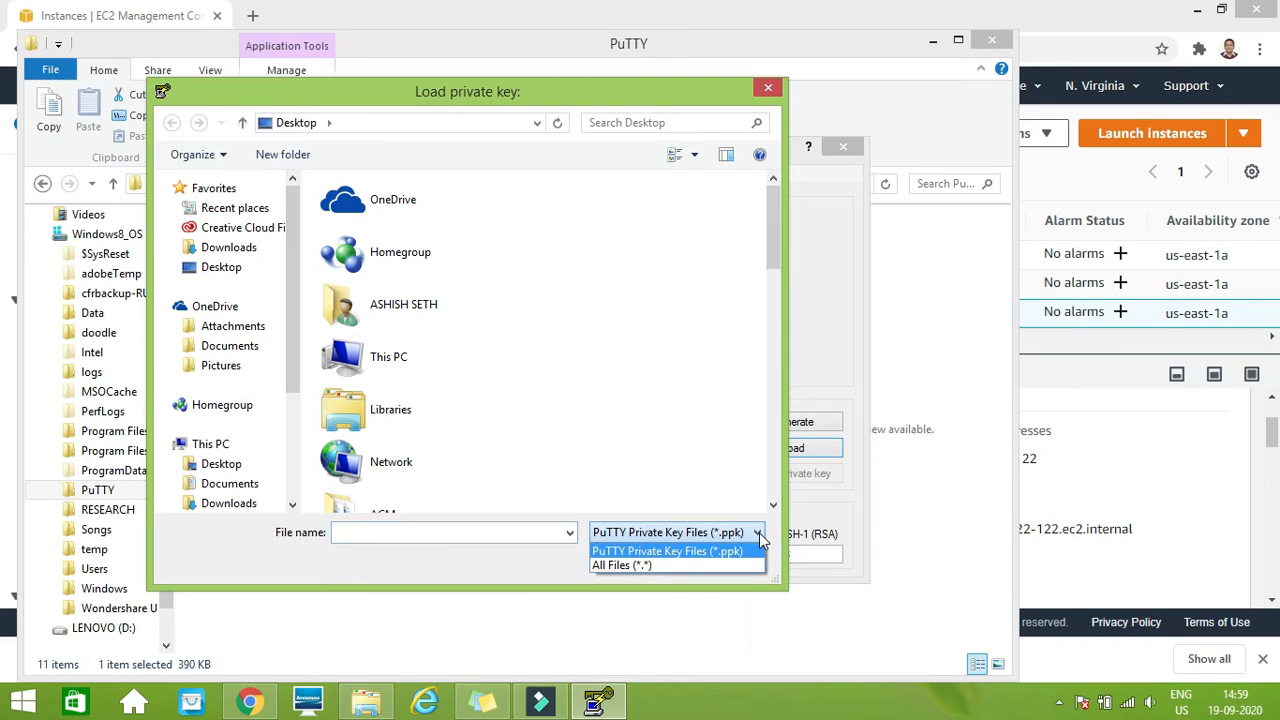
left_click(733, 562)
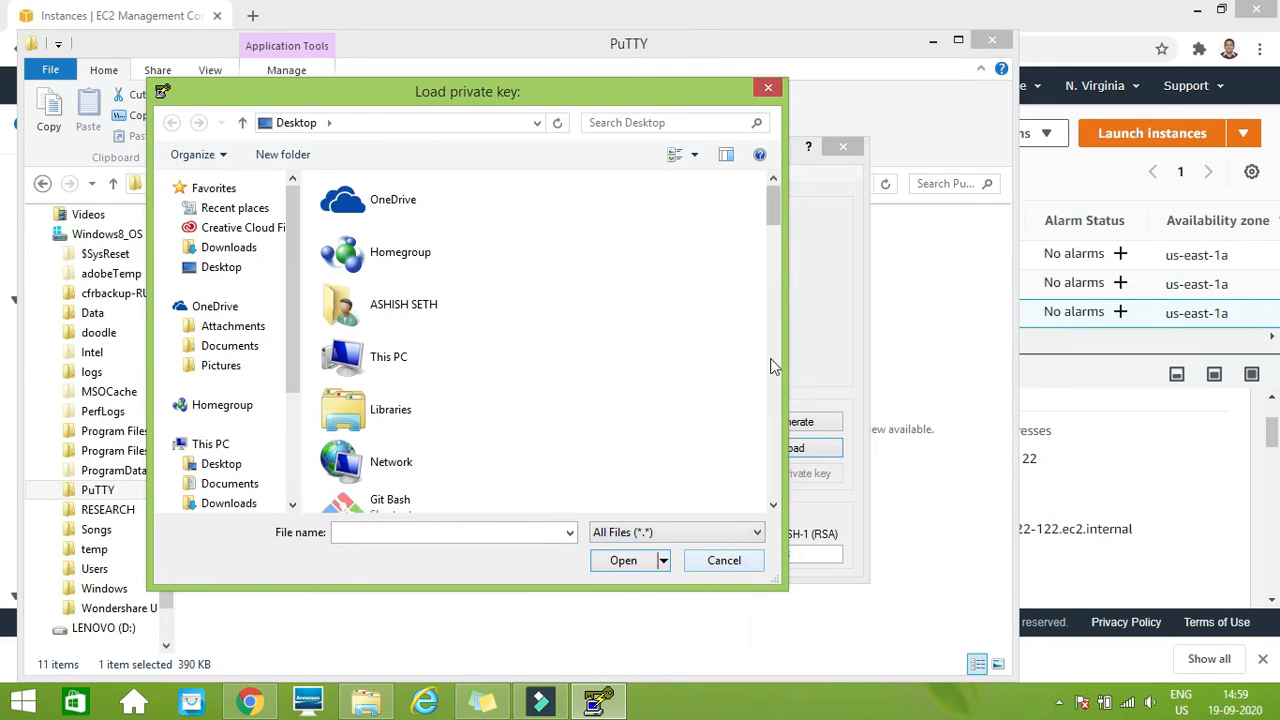
left_click_drag(778, 203, 783, 497)
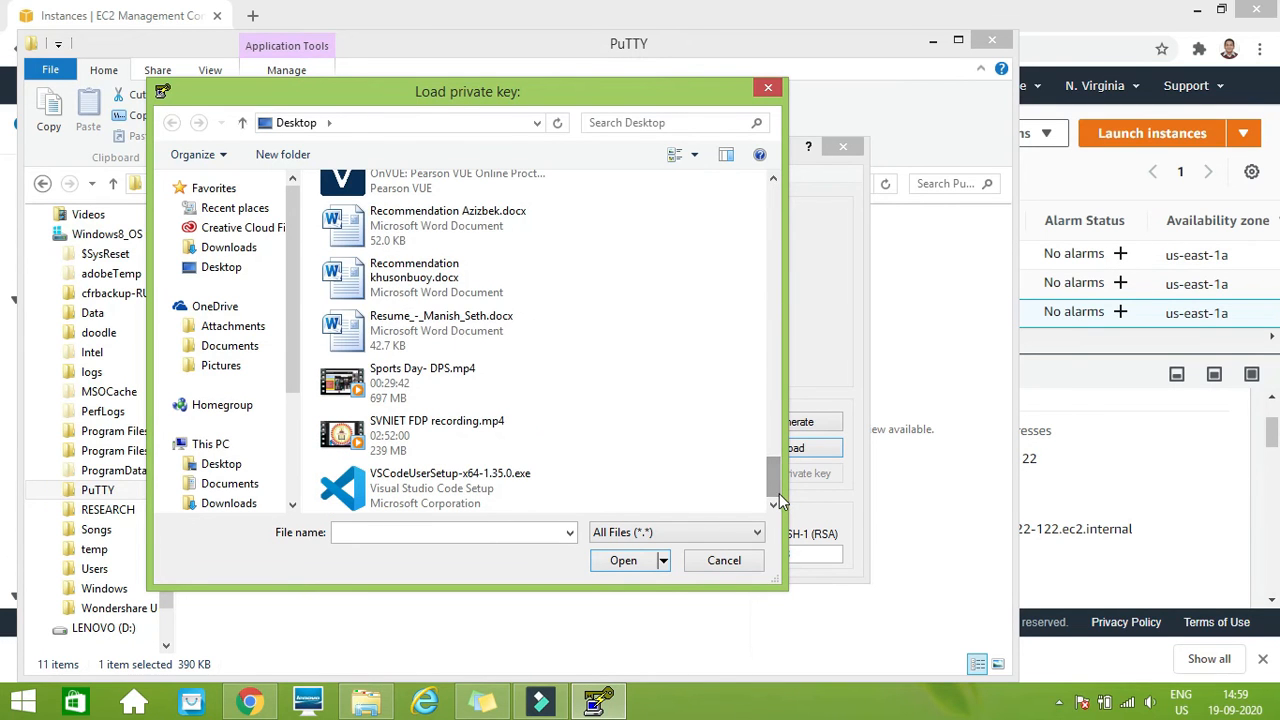
scroll(771, 443, "up", 6)
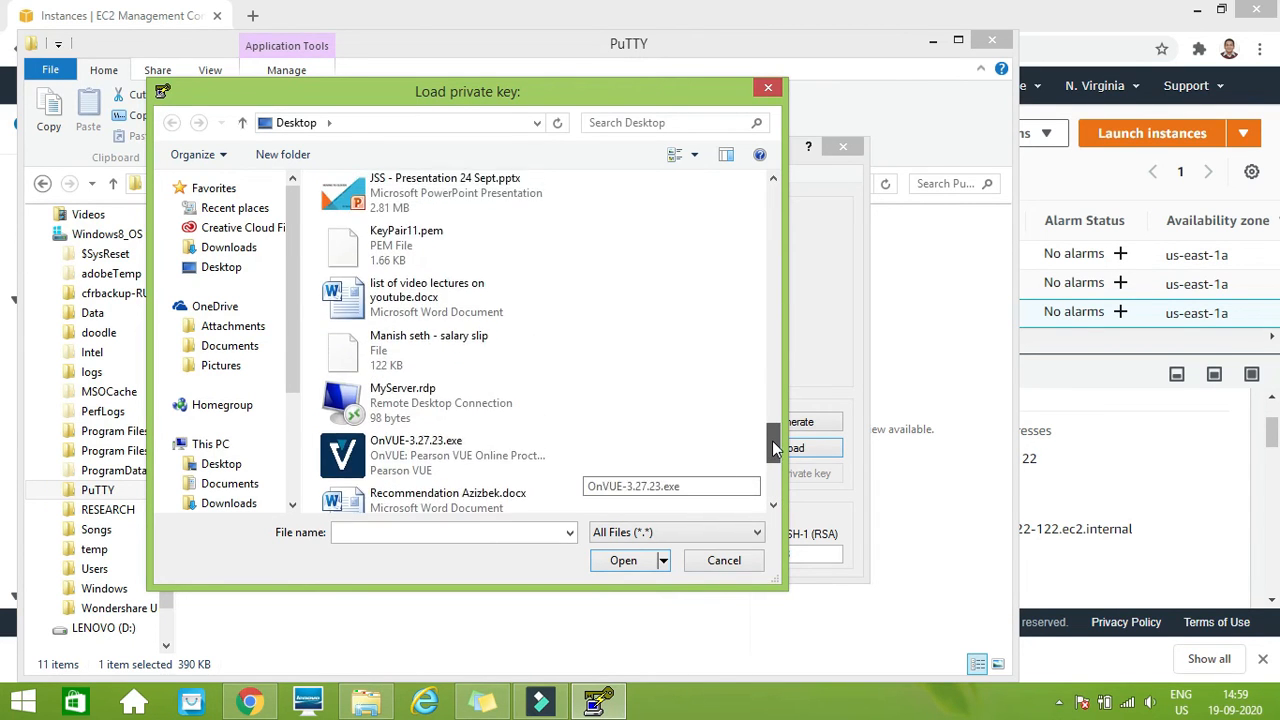
left_click(398, 340)
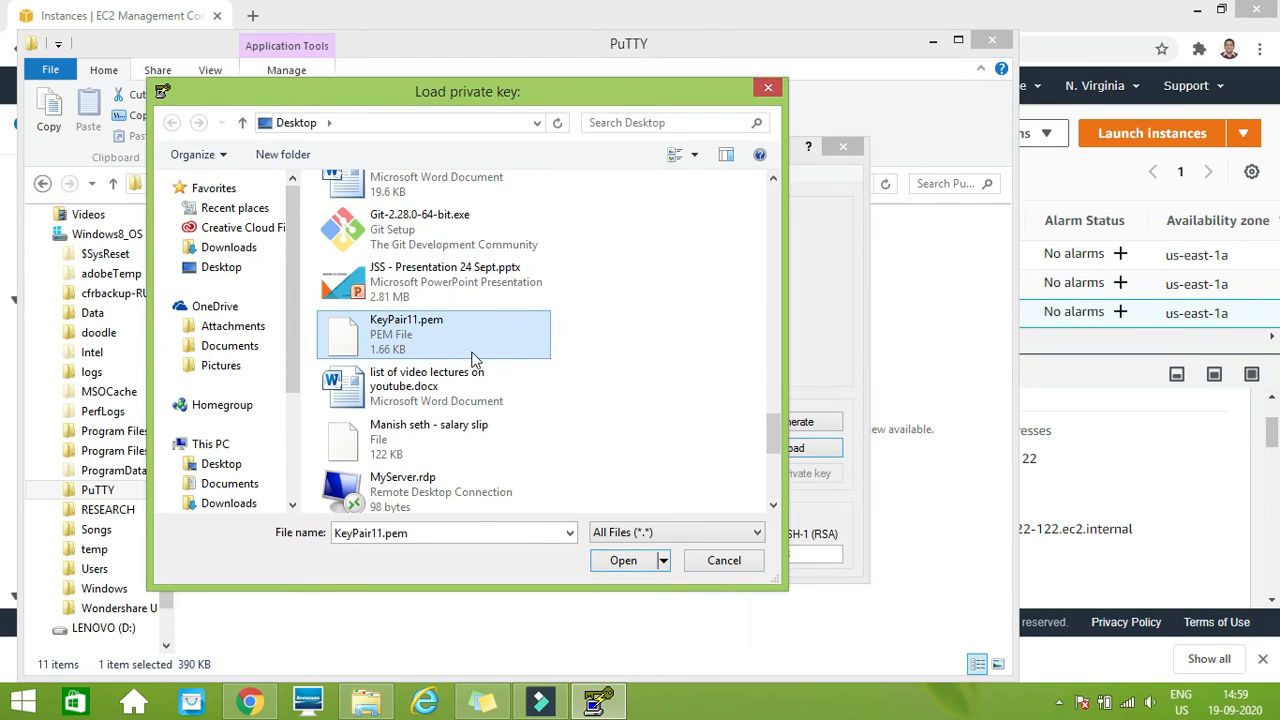
left_click(620, 561)
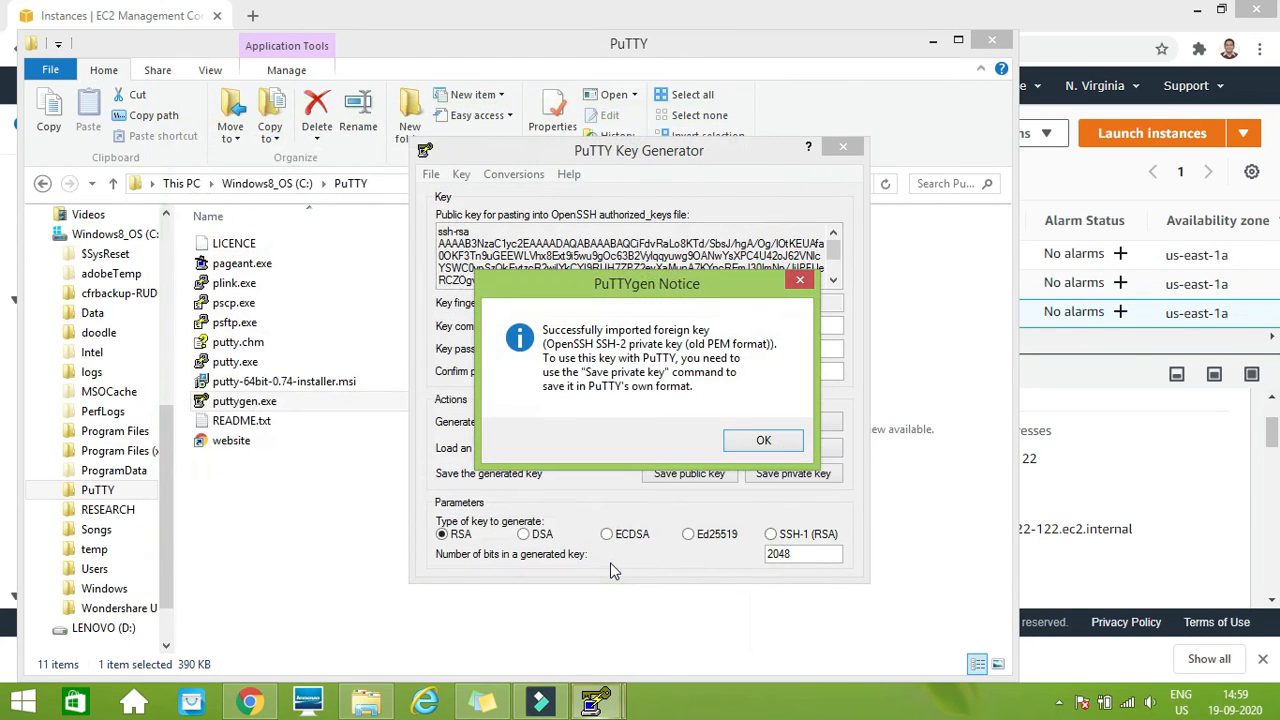
left_click(782, 447)
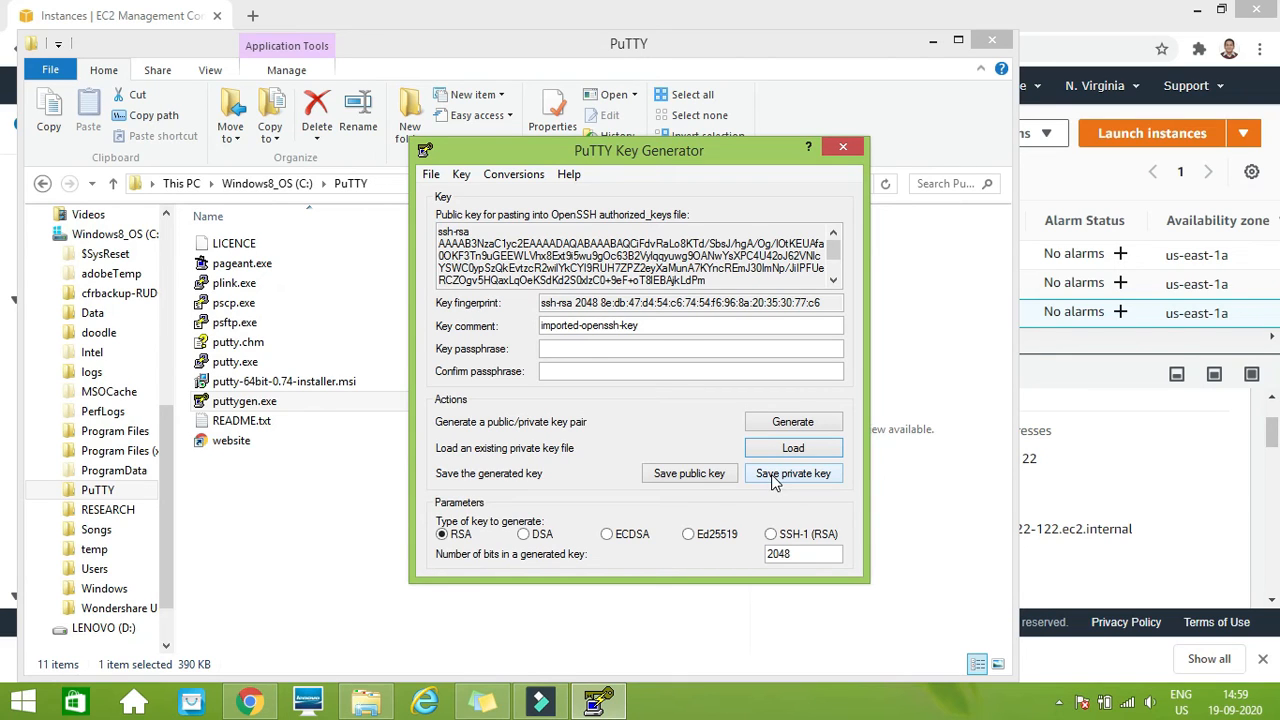
Save the private key without a passphrase to the Desktop as a PuTTY Private Key File named KeyPair11
left_click(774, 473)
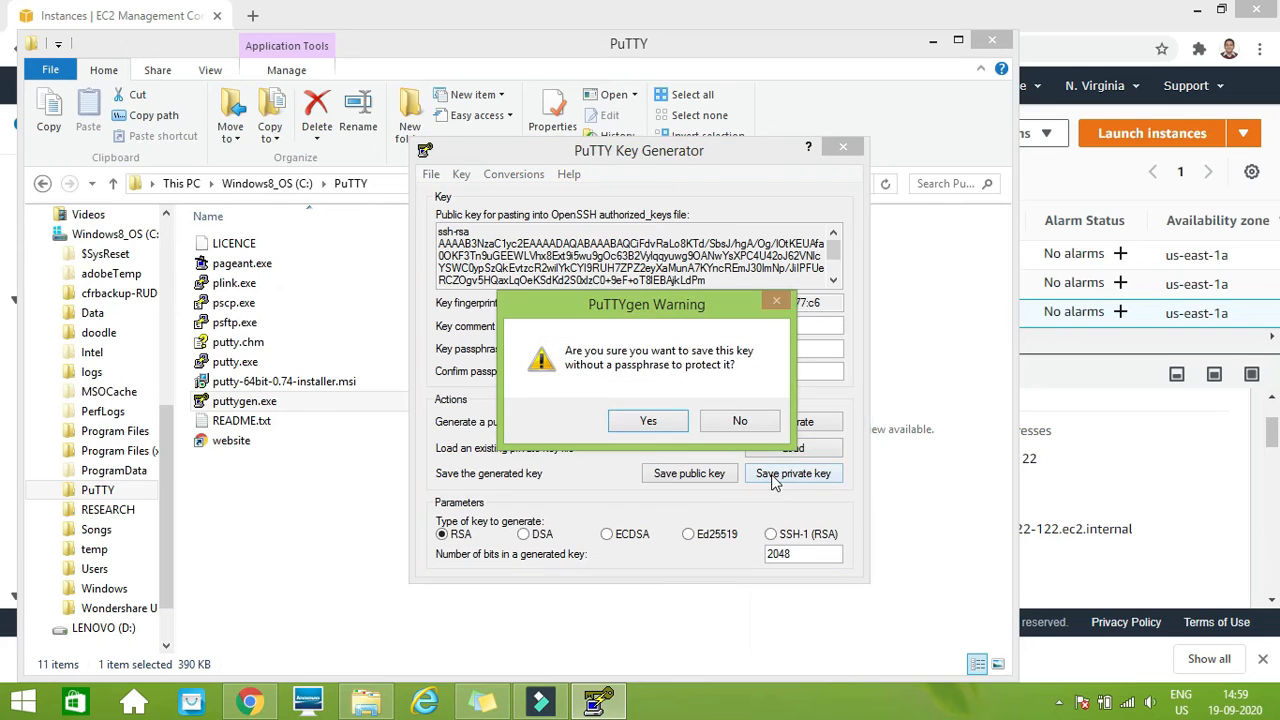
left_click(660, 423)
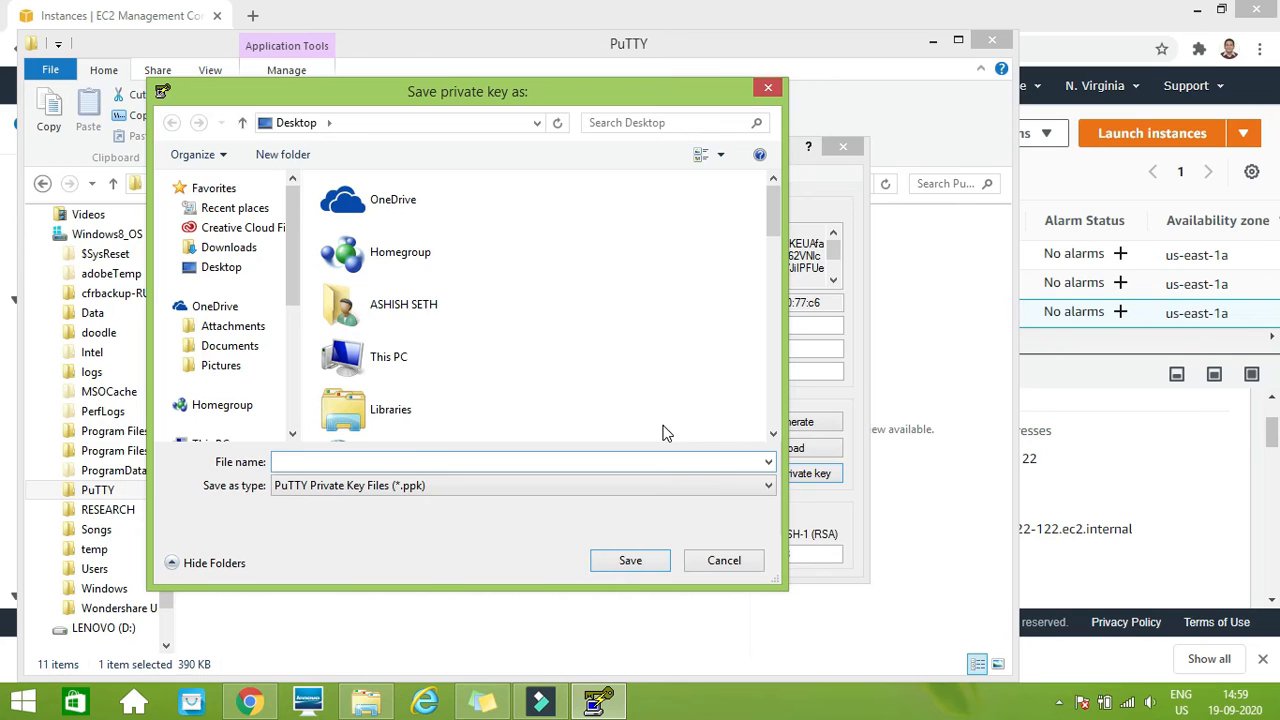
type("ke")
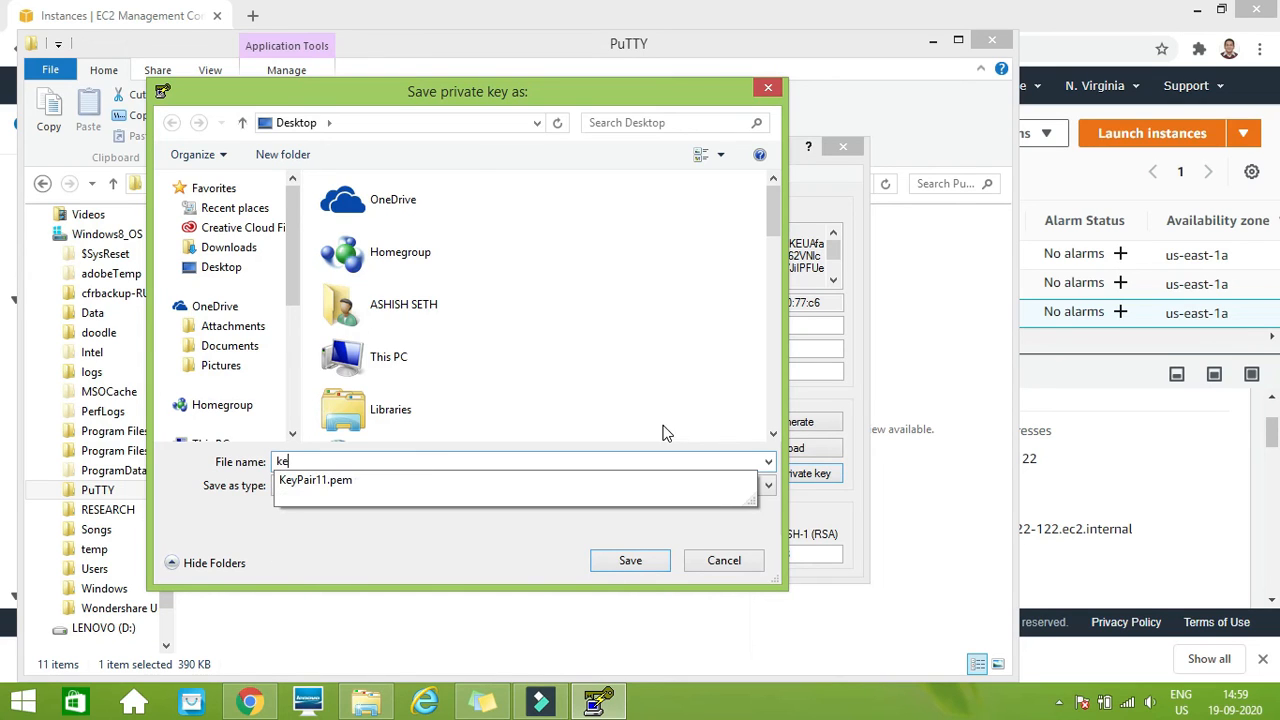
left_click(372, 483)
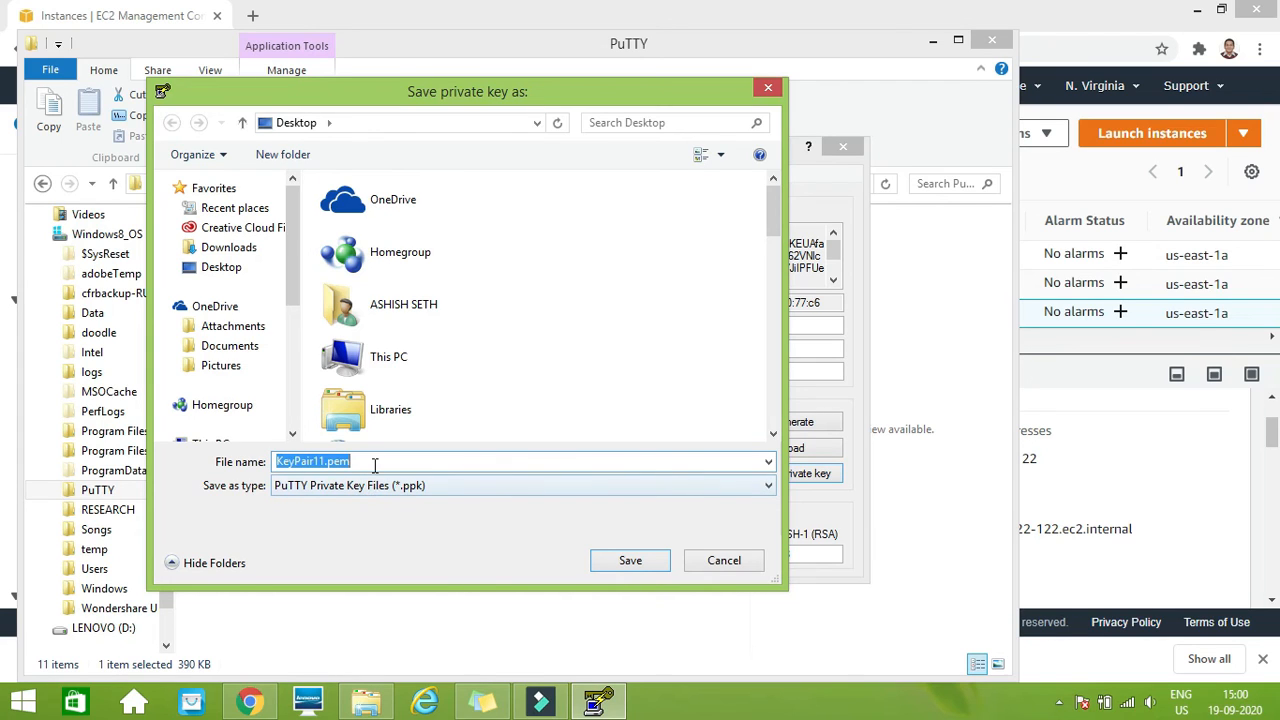
left_click(374, 463)
key("BackSpace")
key("BackSpace")
key("BackSpace")
key("BackSpace")
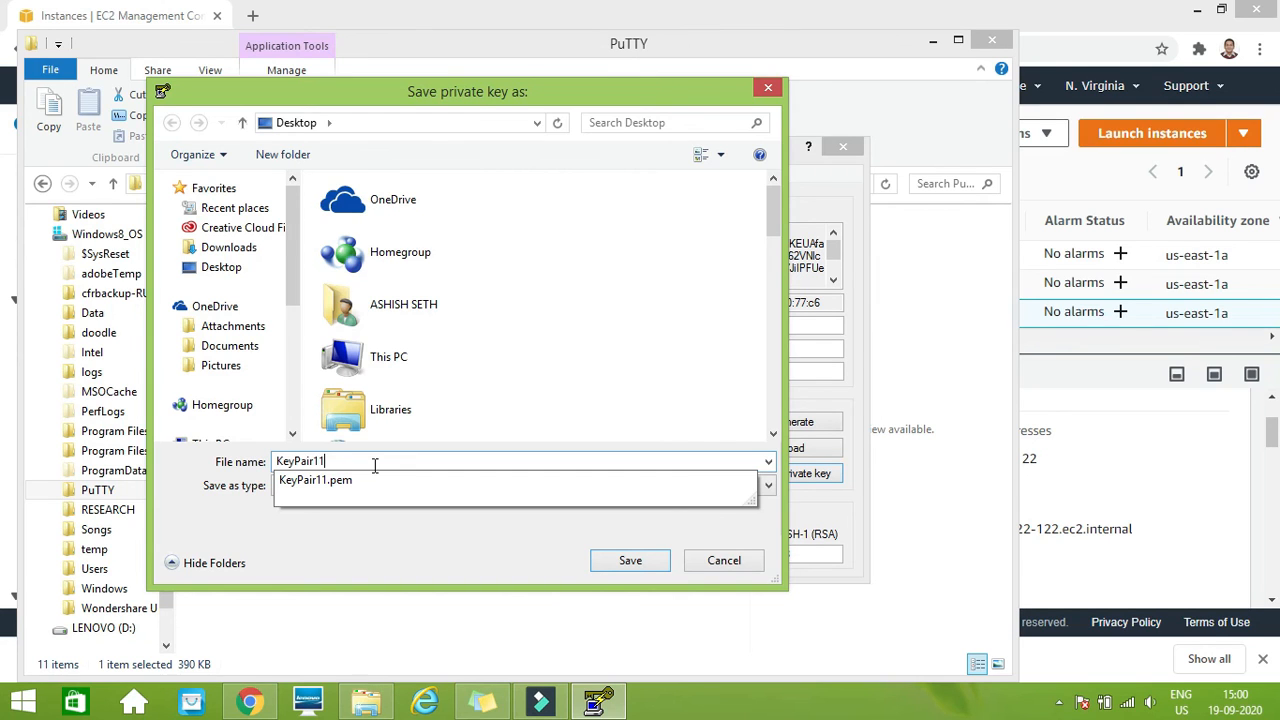
key("Return")
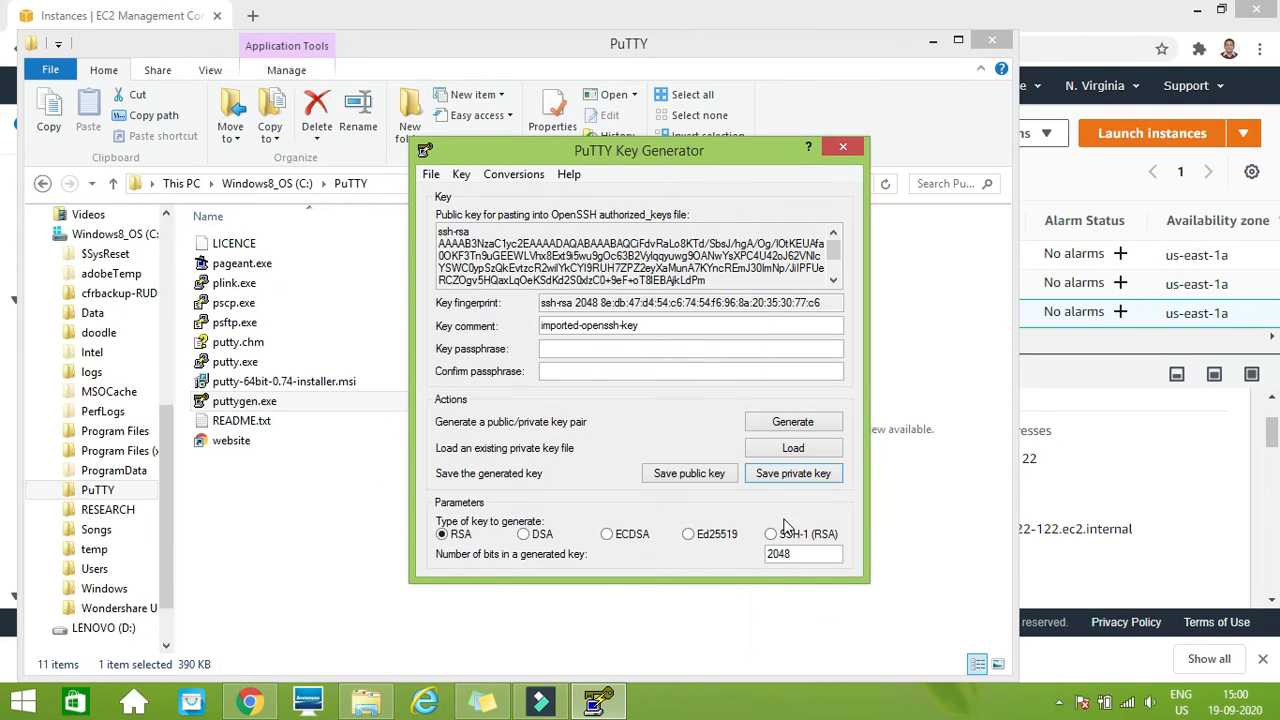
Check the saved KeyPair11.ppk on the desktop and run putty.exe from the PuTTY folder in File Explorer
left_click(1278, 704)
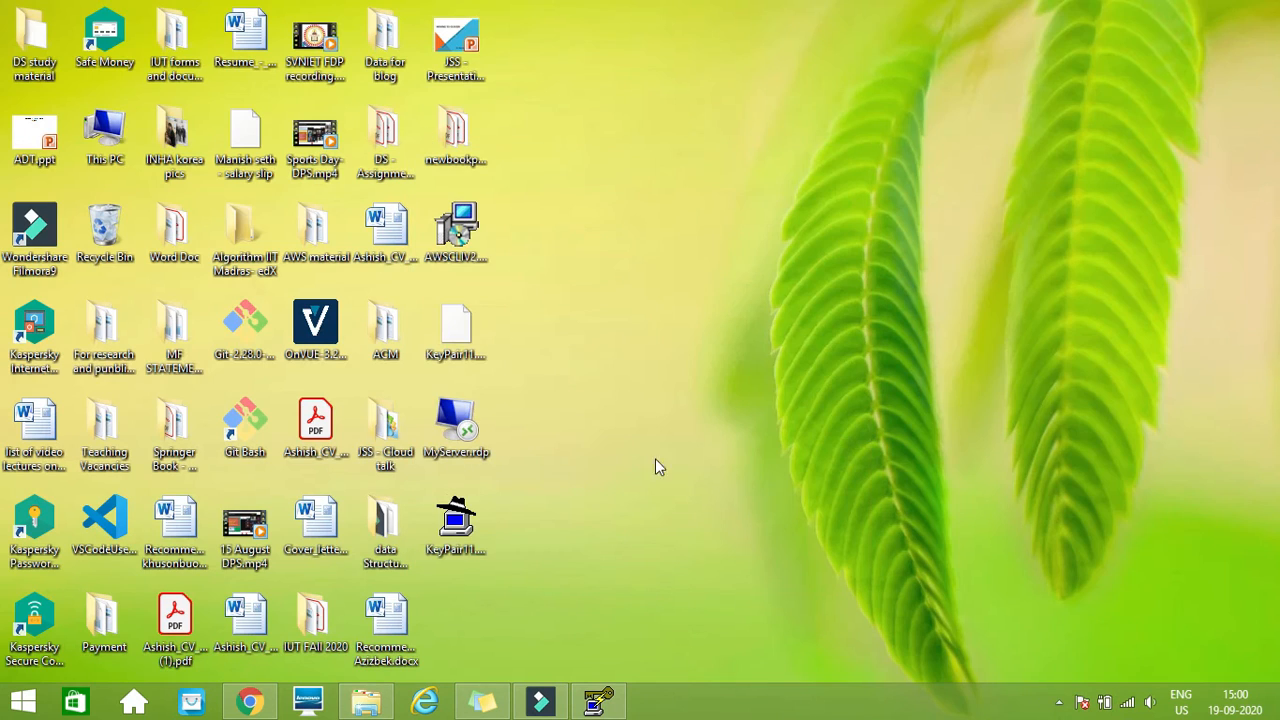
left_click(465, 525)
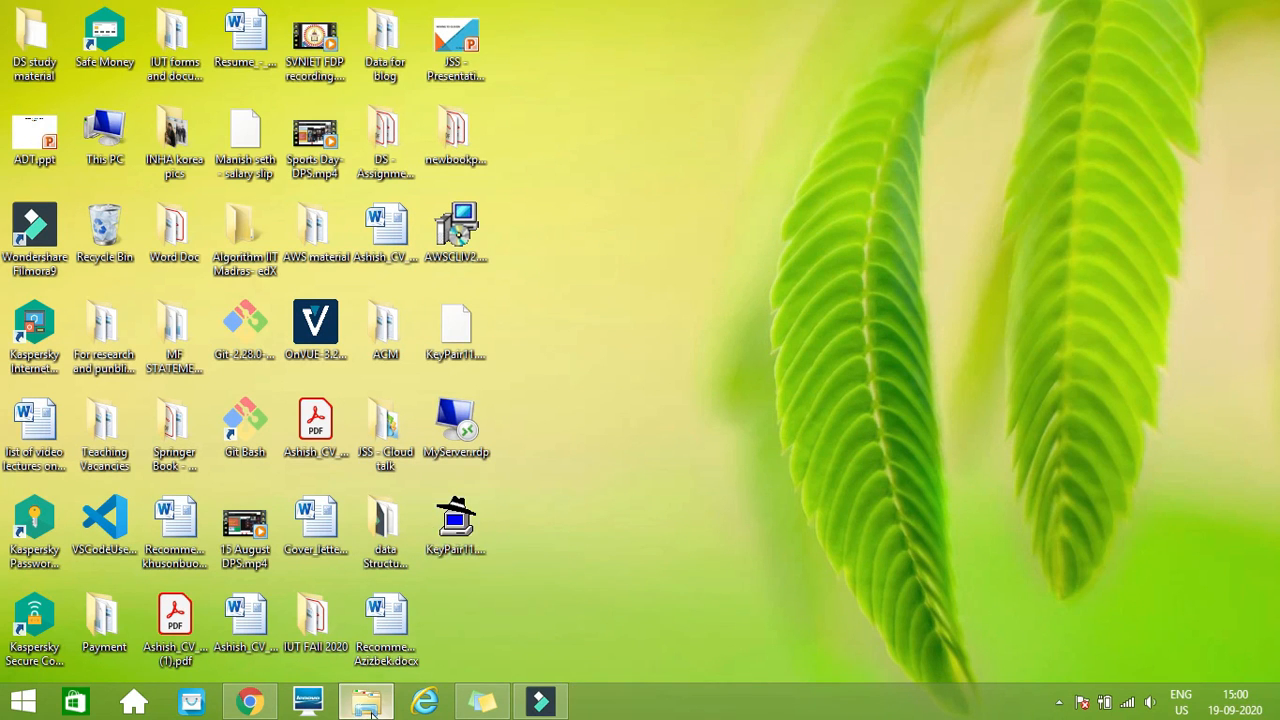
left_click(366, 702)
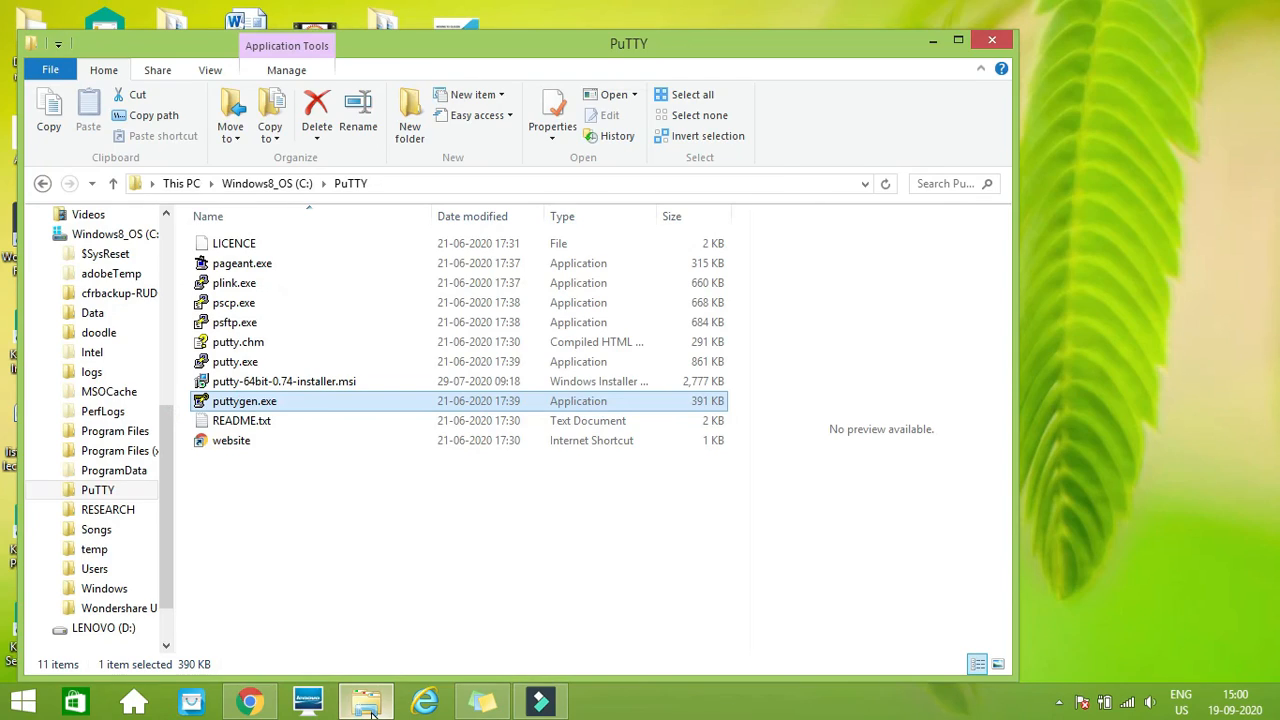
left_click(232, 366)
double_click(232, 366)
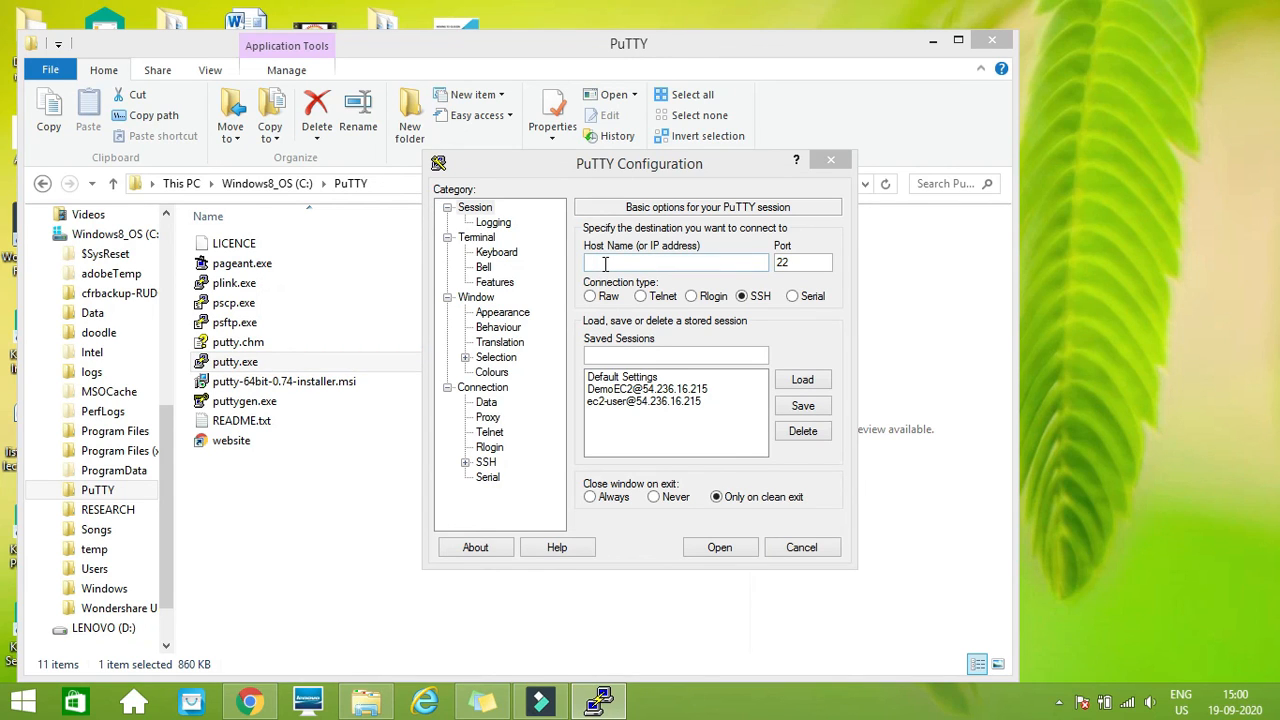
Copy MylinuxServer's public IPv4 DNS from the EC2 console in Chrome and enter it as the host name in PuTTY
left_click(258, 703)
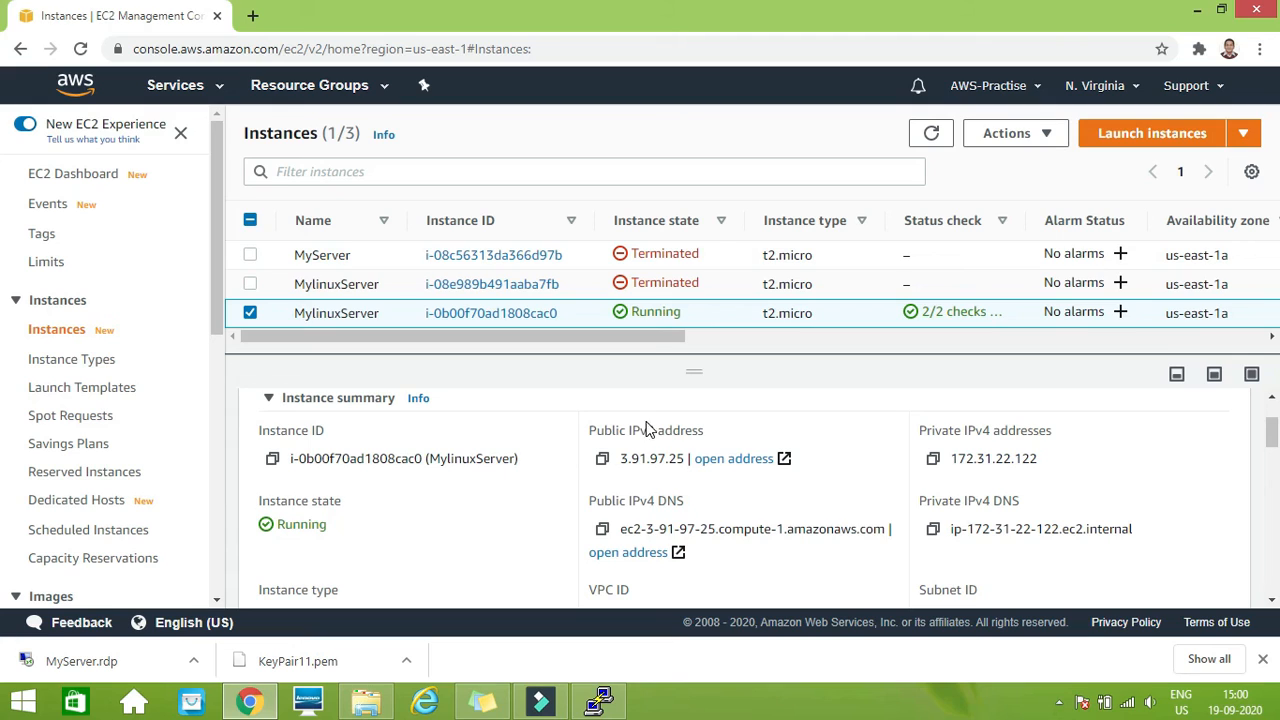
left_click(603, 531)
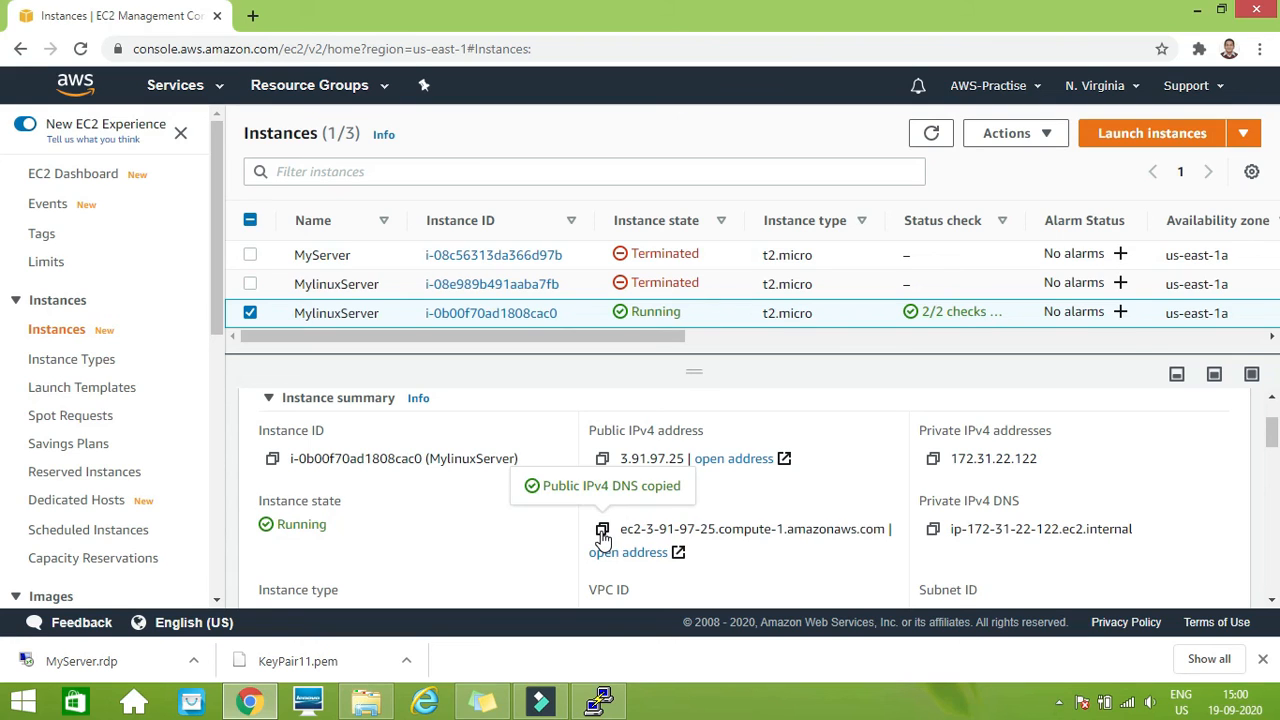
left_click(600, 703)
left_click(631, 262)
key("ctrl+v")
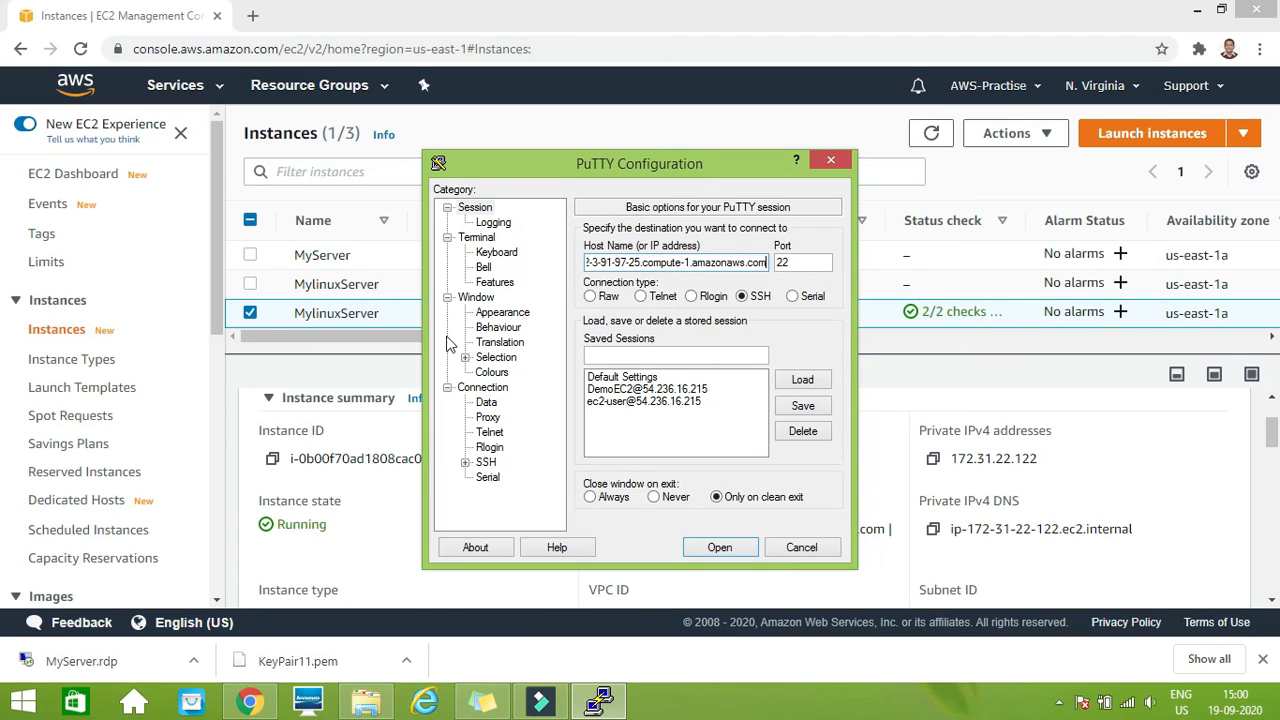
Set KeyPair11.ppk from the Desktop as the private key file for SSH authentication
left_click(466, 464)
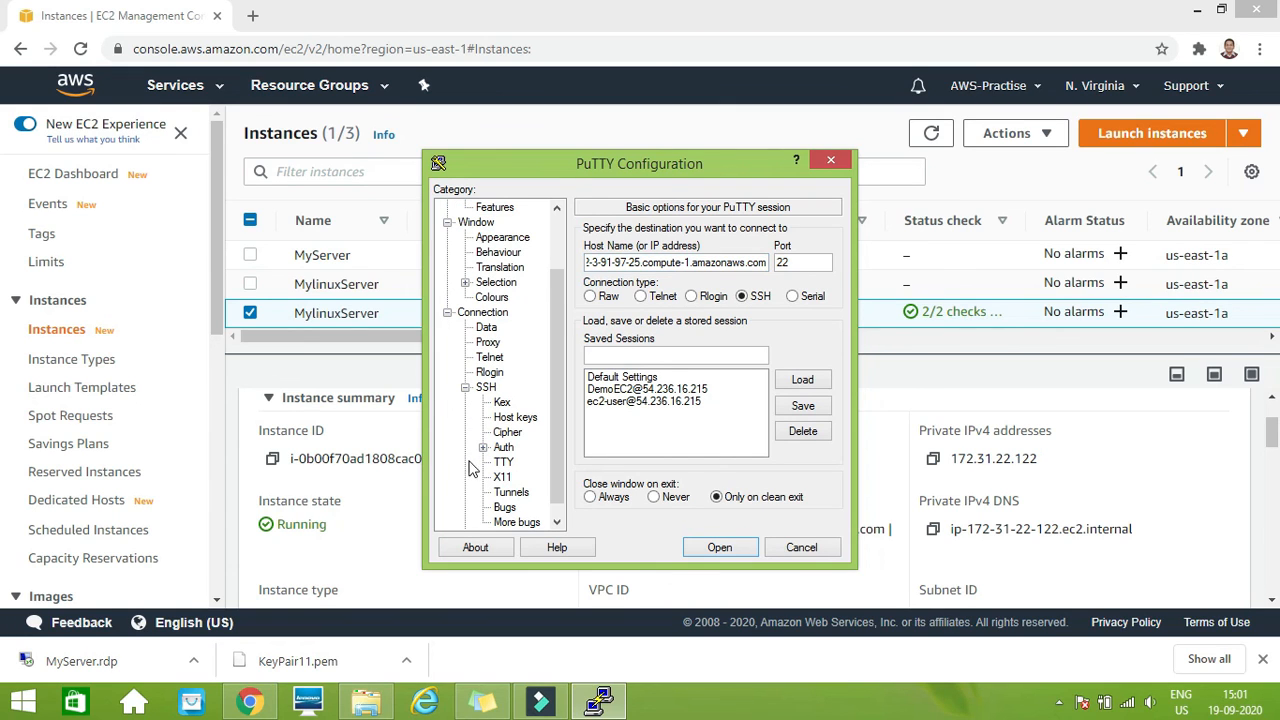
left_click(502, 452)
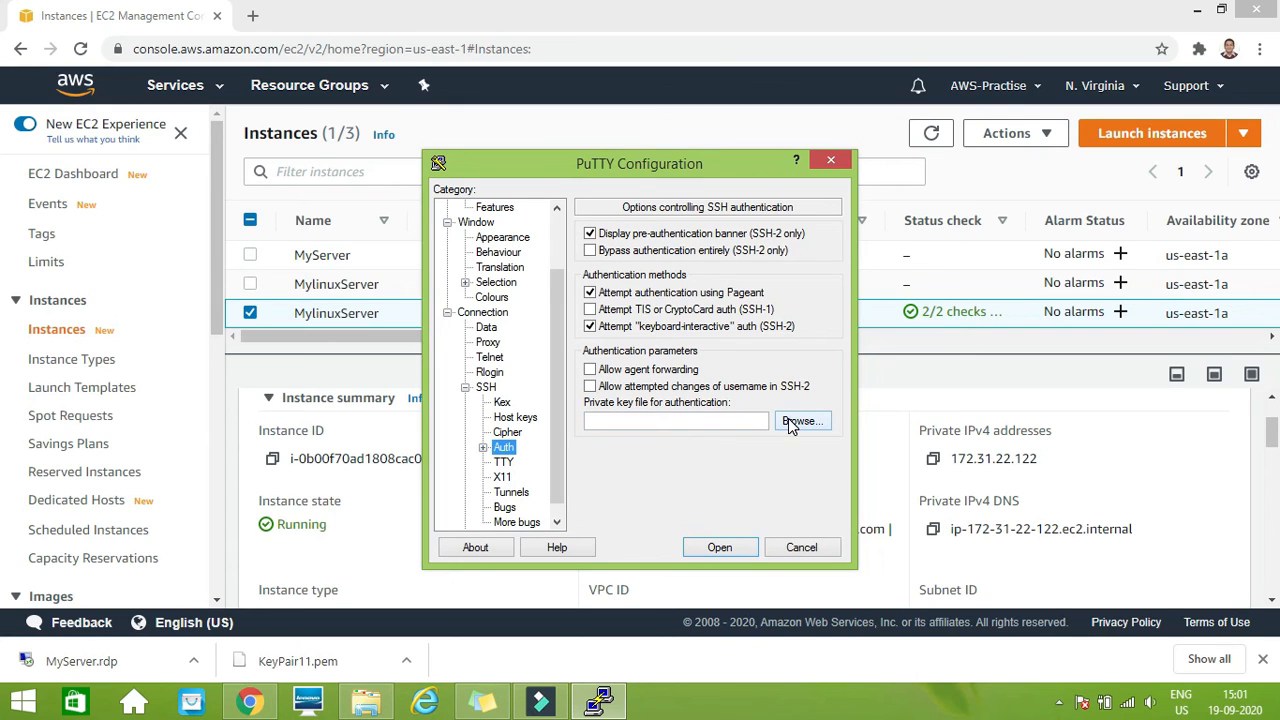
left_click(789, 420)
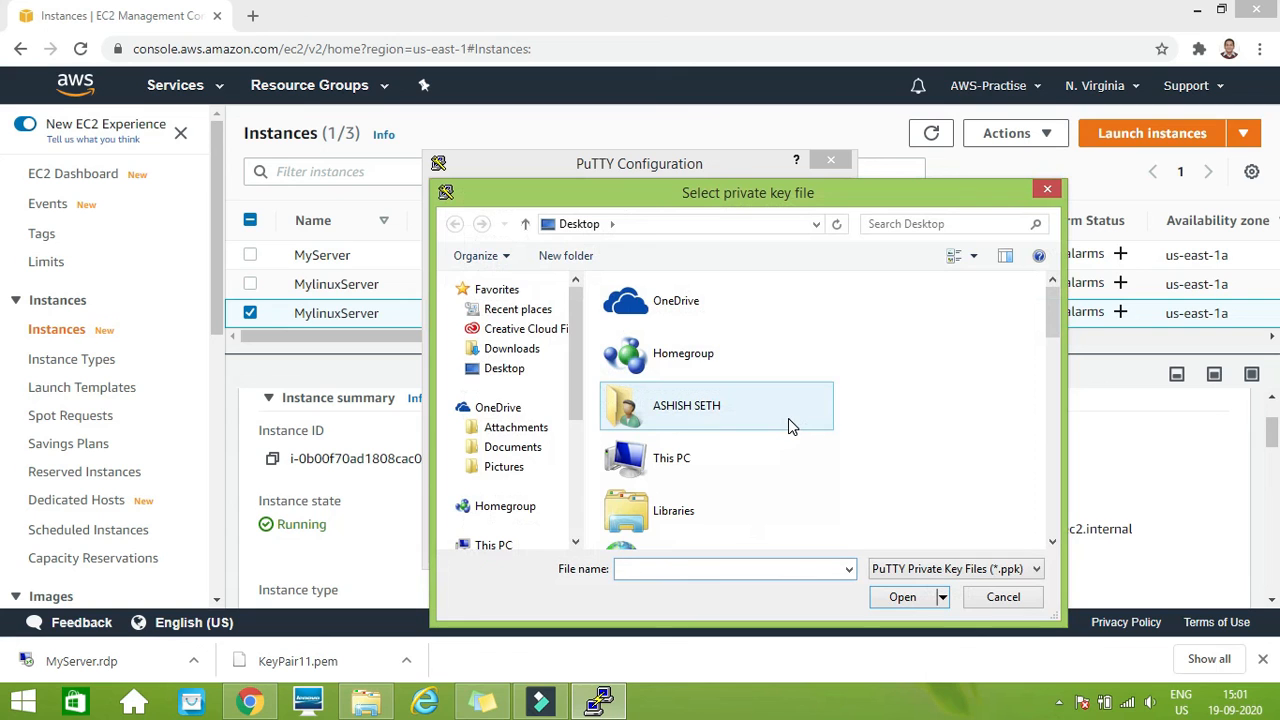
left_click_drag(753, 197, 688, 122)
left_click_drag(985, 248, 987, 475)
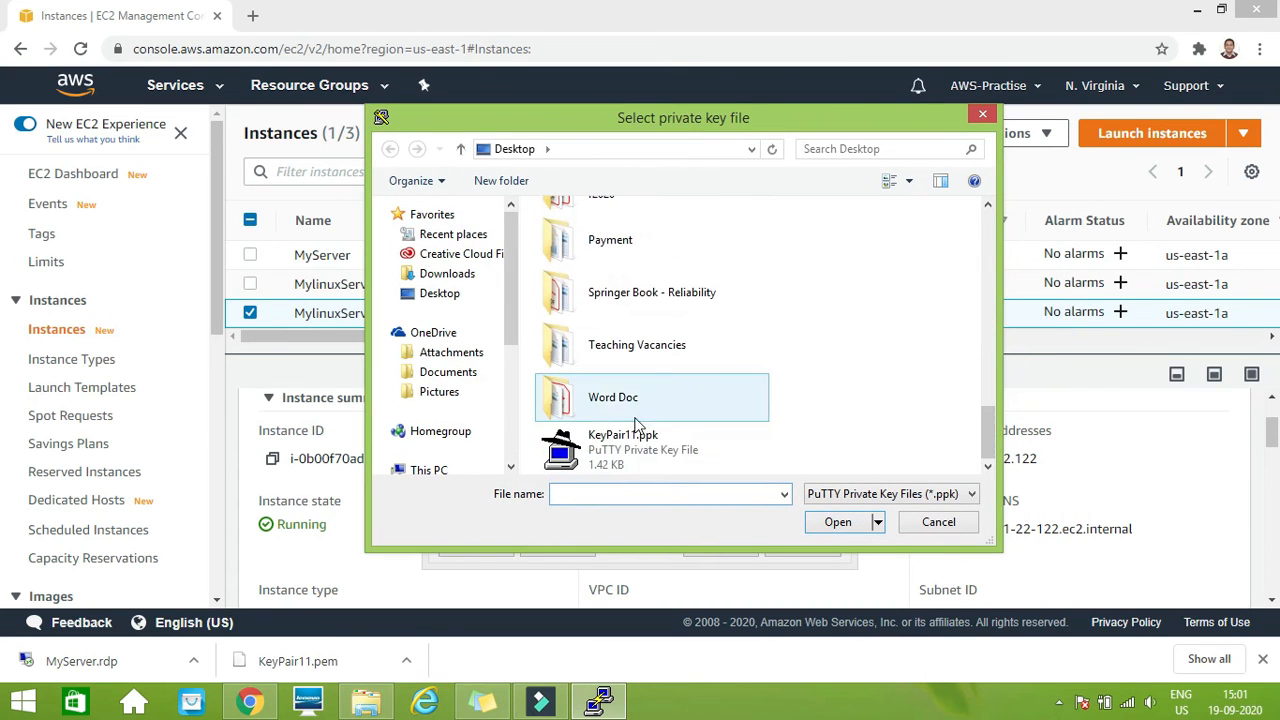
left_click(620, 452)
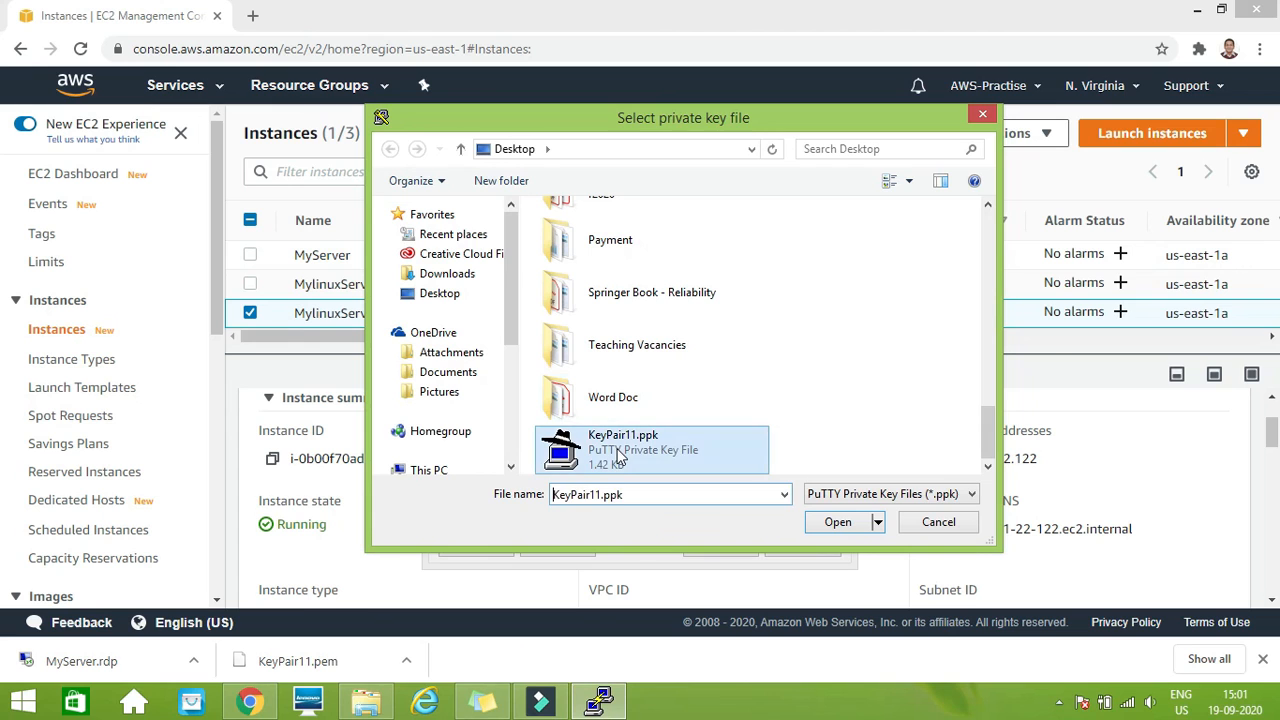
left_click(842, 521)
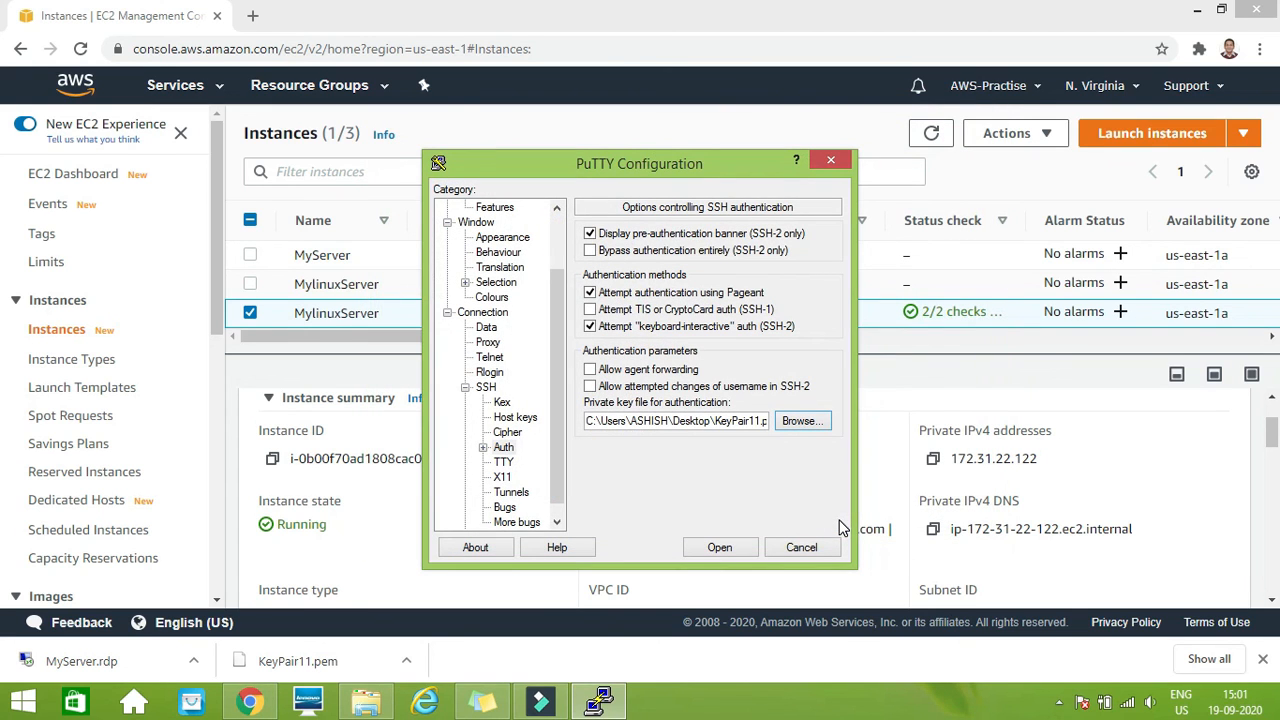
Open the SSH session, accept and cache the server's host key, and reposition the terminal window
left_click(717, 548)
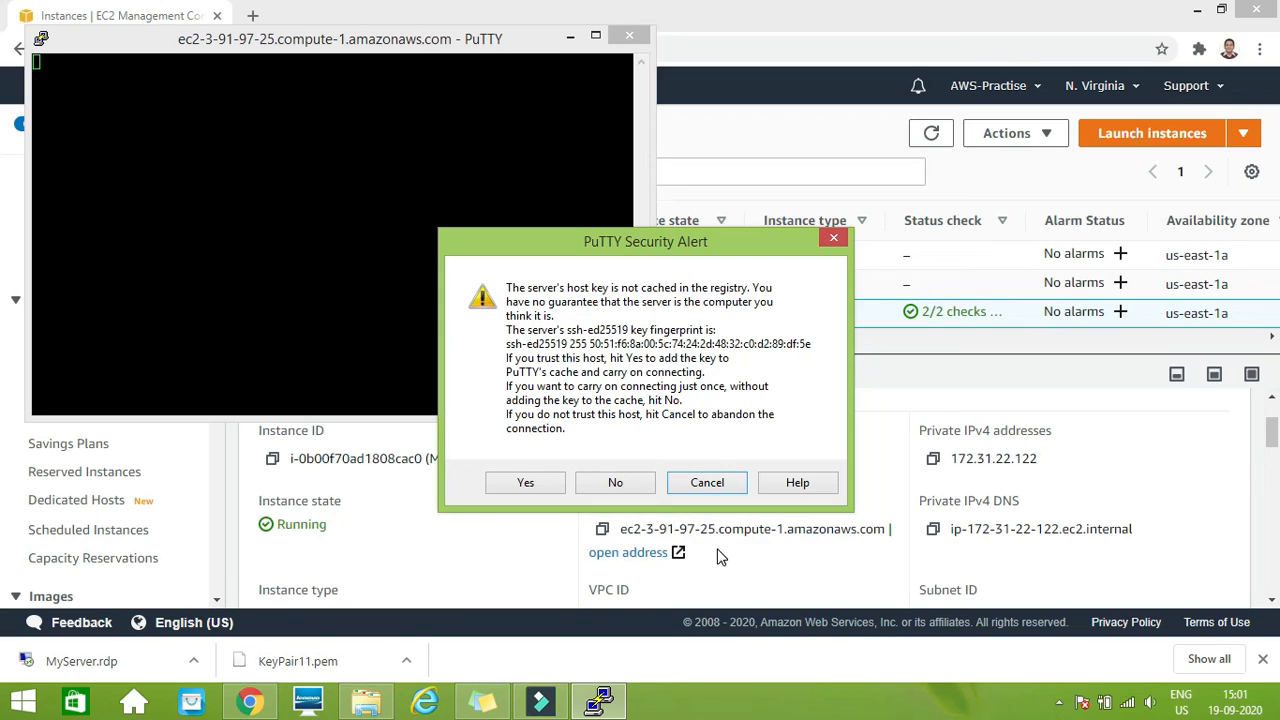
left_click(524, 483)
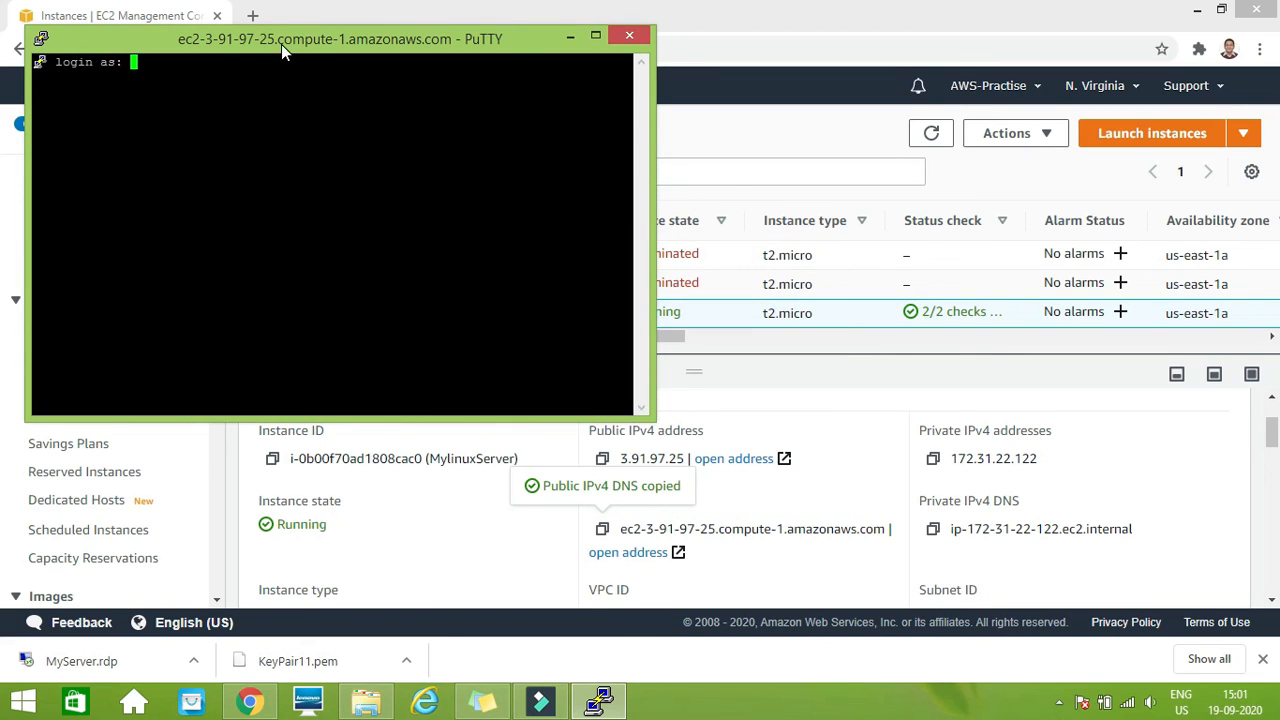
left_click_drag(282, 53, 622, 86)
Log in to the server as ec2-user and list the home directory with ls
type("ec2")
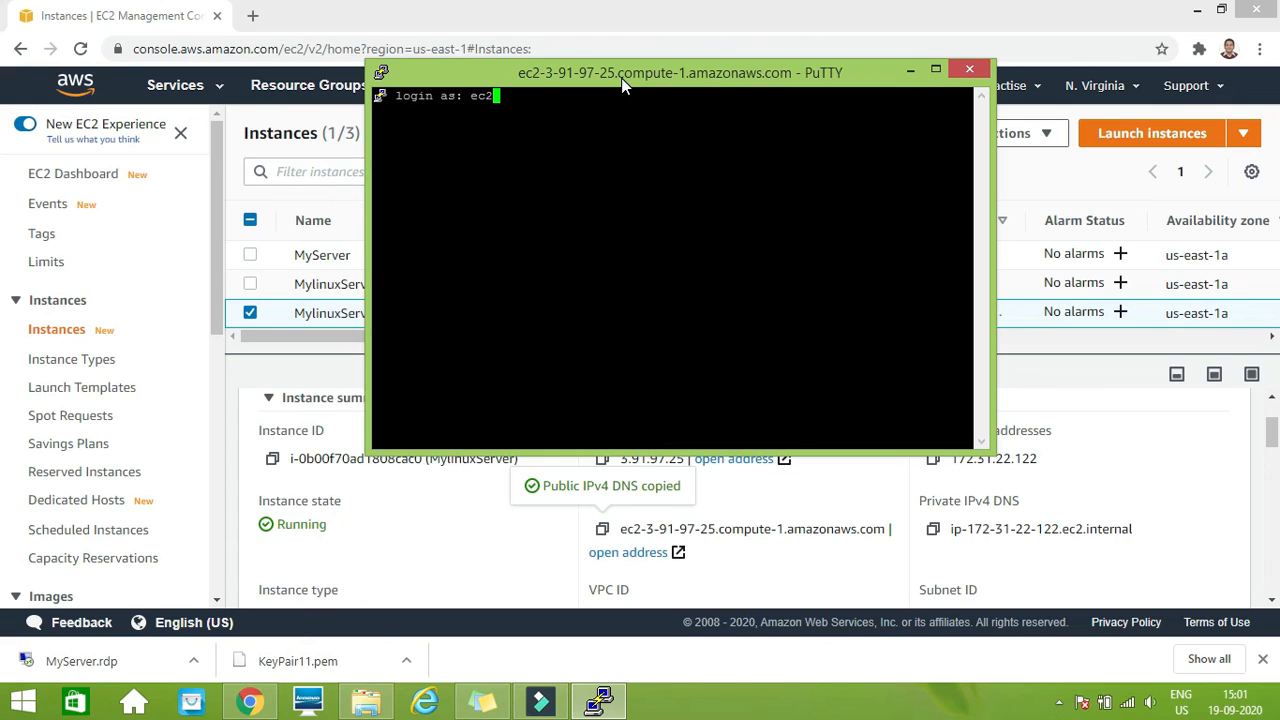
type("-user")
key("Return")
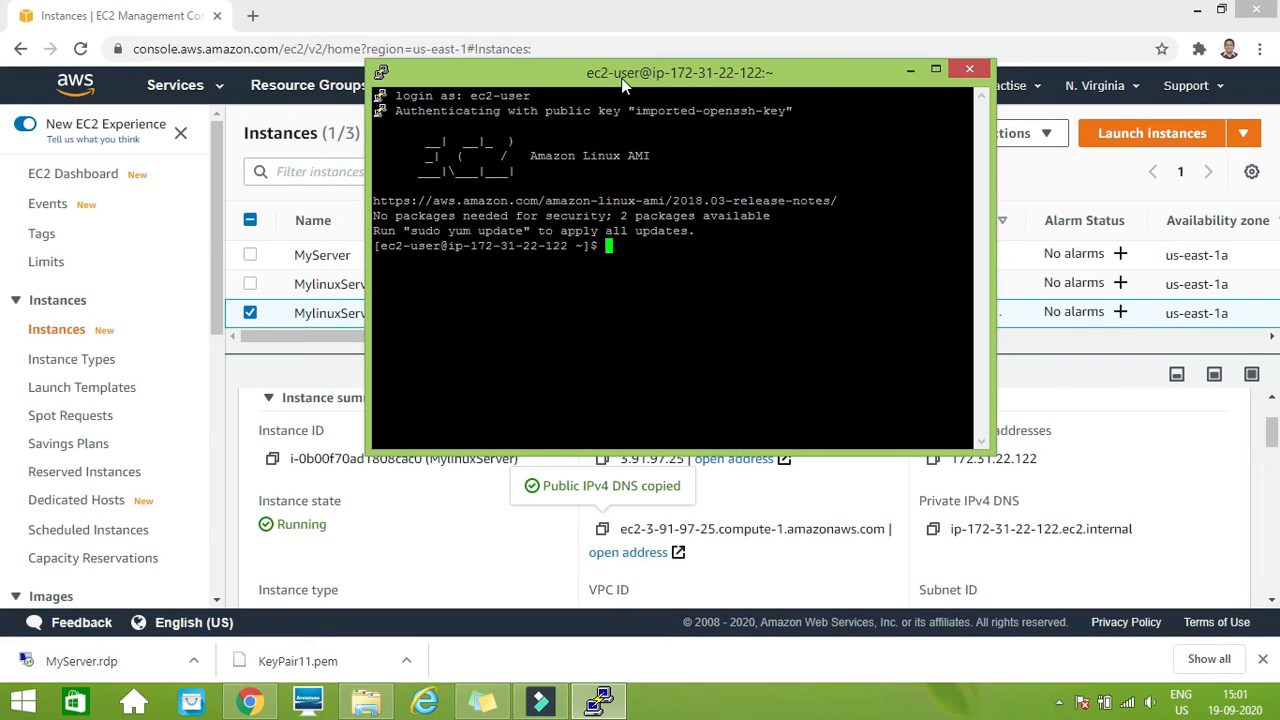
type("ls")
key("Return")
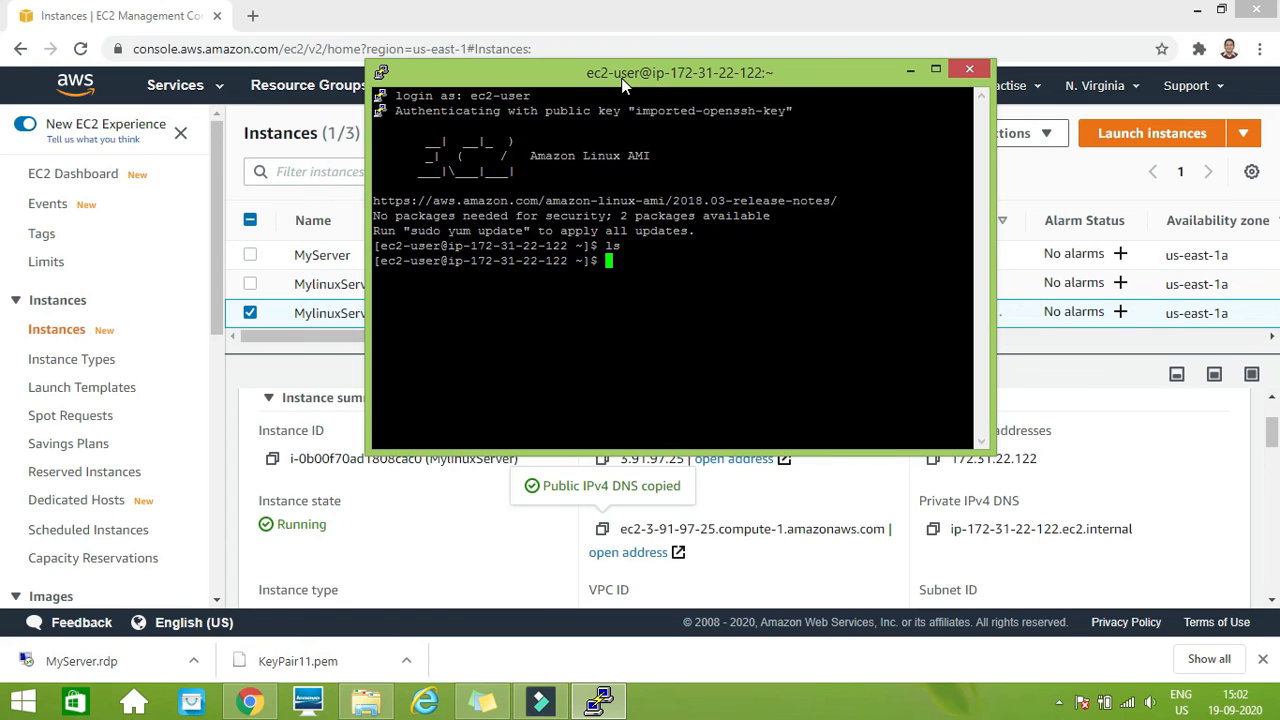